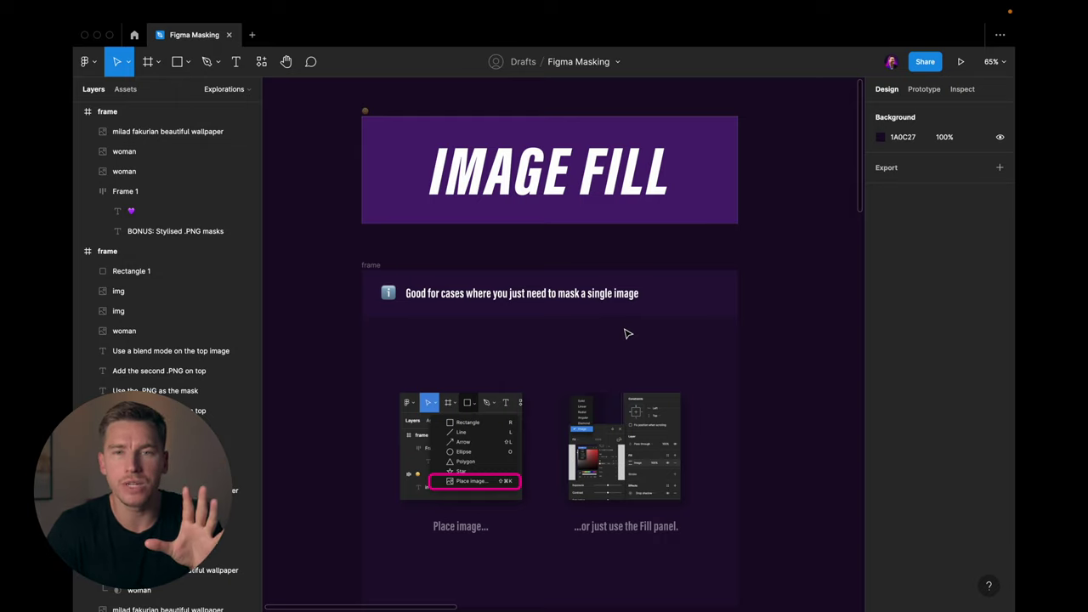
# Step: Draw a small demo square, switch its fill to Image, then delete it
pyautogui.scroll(5, 629, 330)
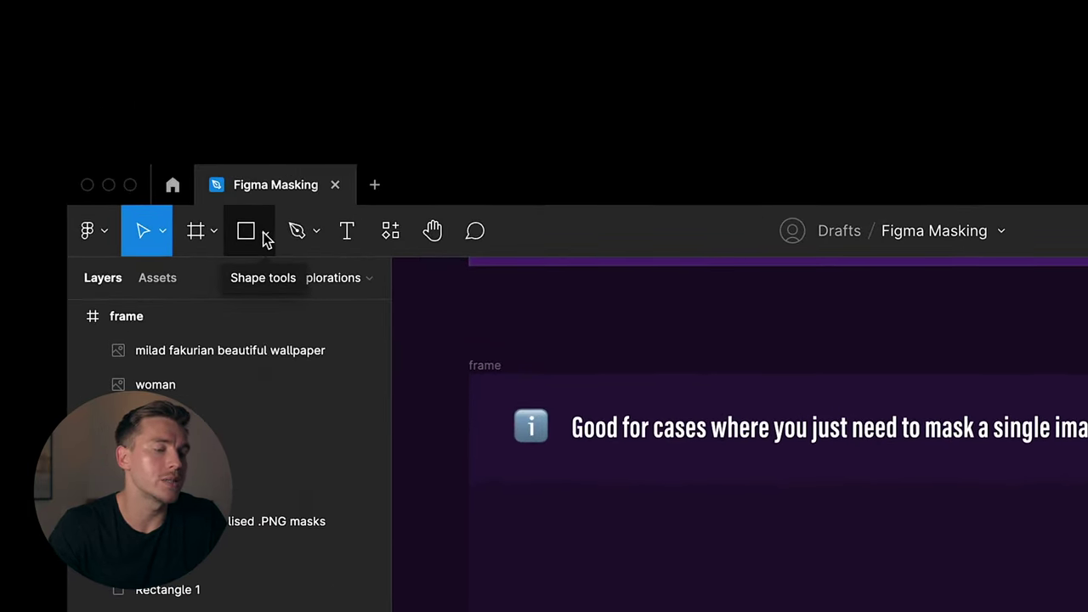
pyautogui.click(188, 67)
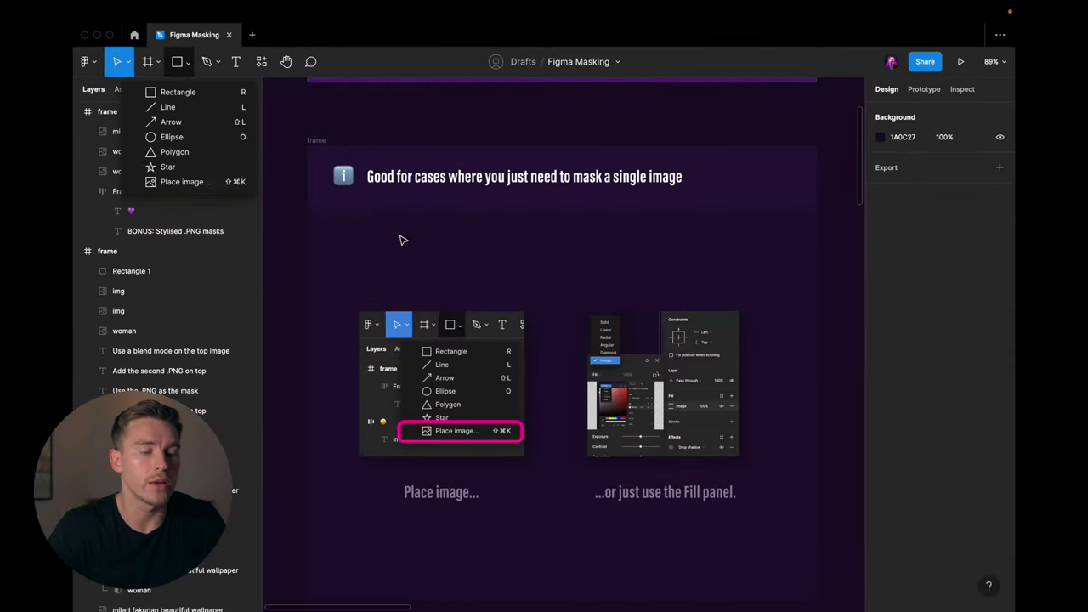
pyautogui.press('r')
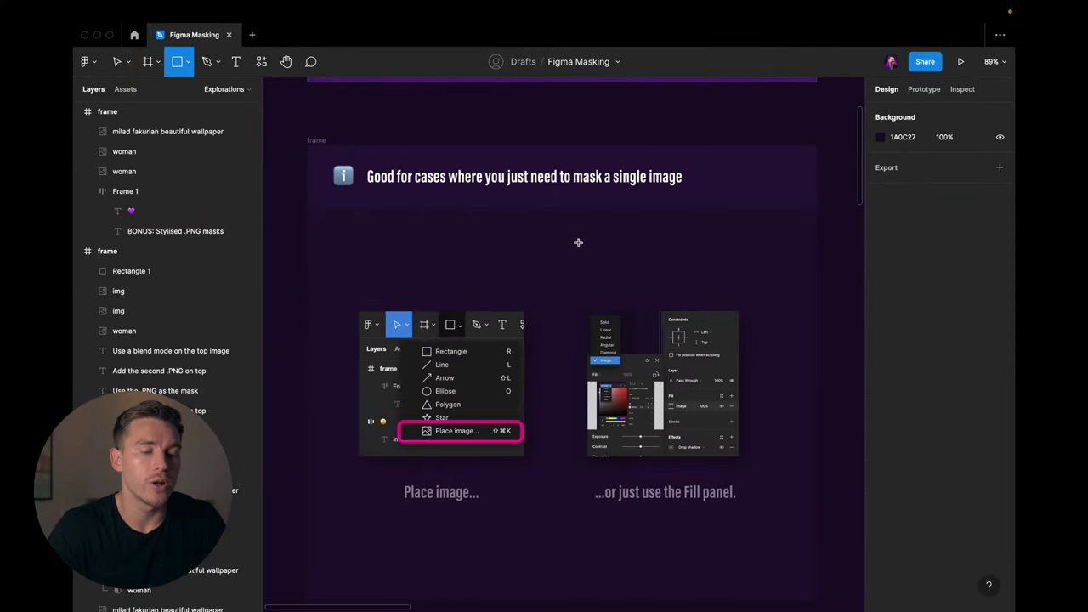
pyautogui.moveTo(804, 434); pyautogui.dragTo(864, 482)
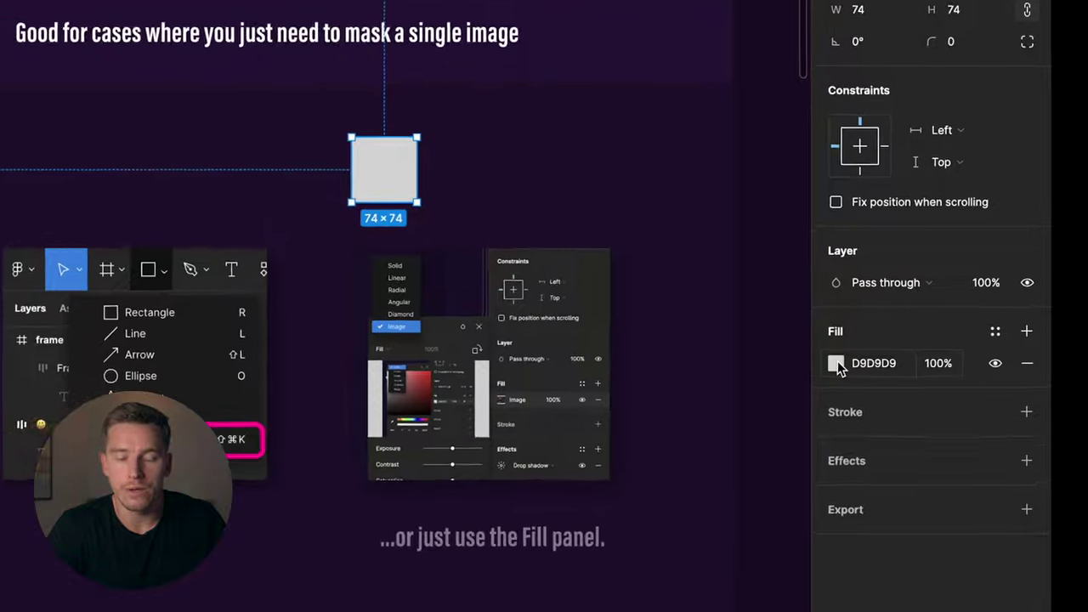
pyautogui.click(879, 382)
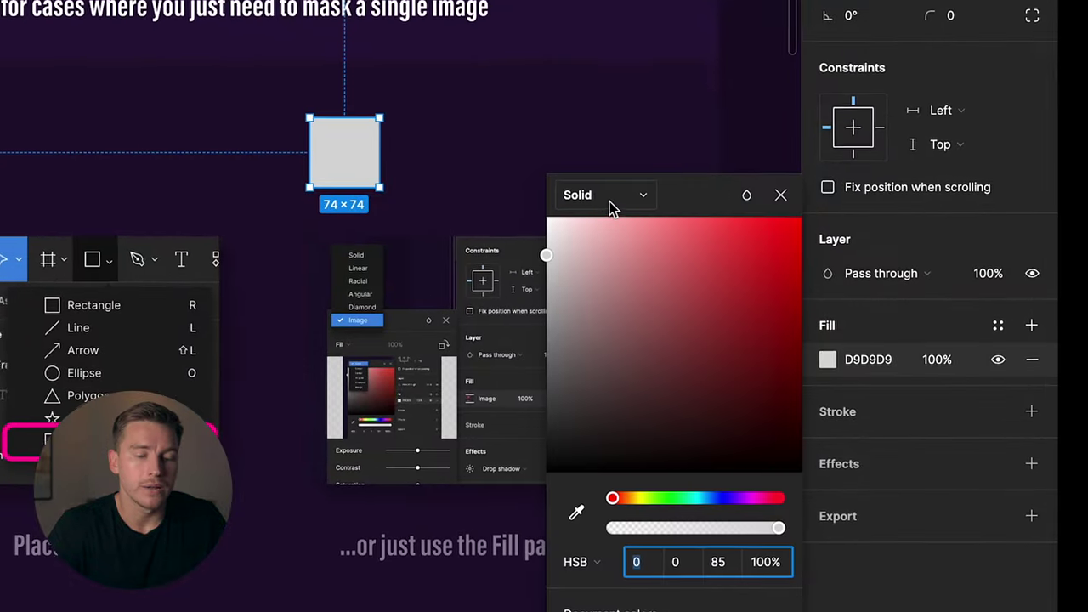
pyautogui.click(594, 197)
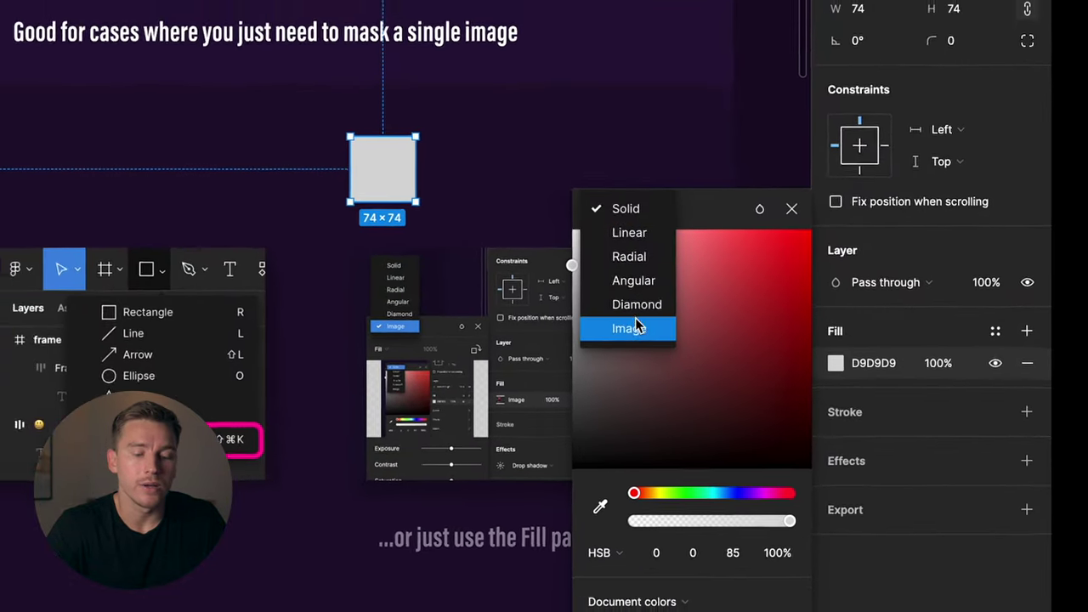
pyautogui.click(606, 313)
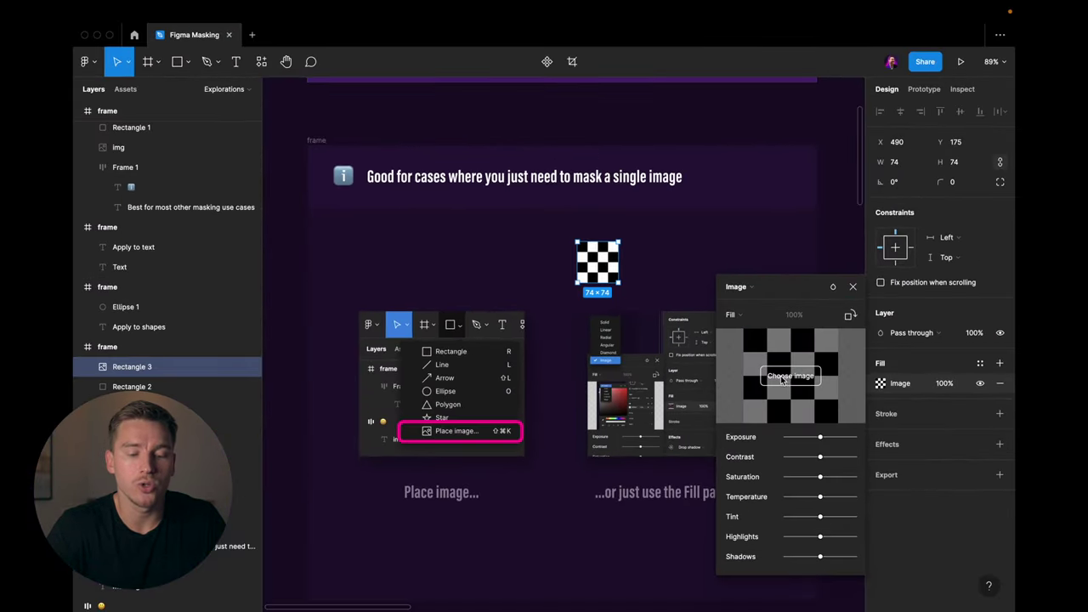
pyautogui.press('Escape')
pyautogui.press('Delete')
# Step: Select the grey circle and change its fill type to Image
pyautogui.scroll(-2, 659, 311)
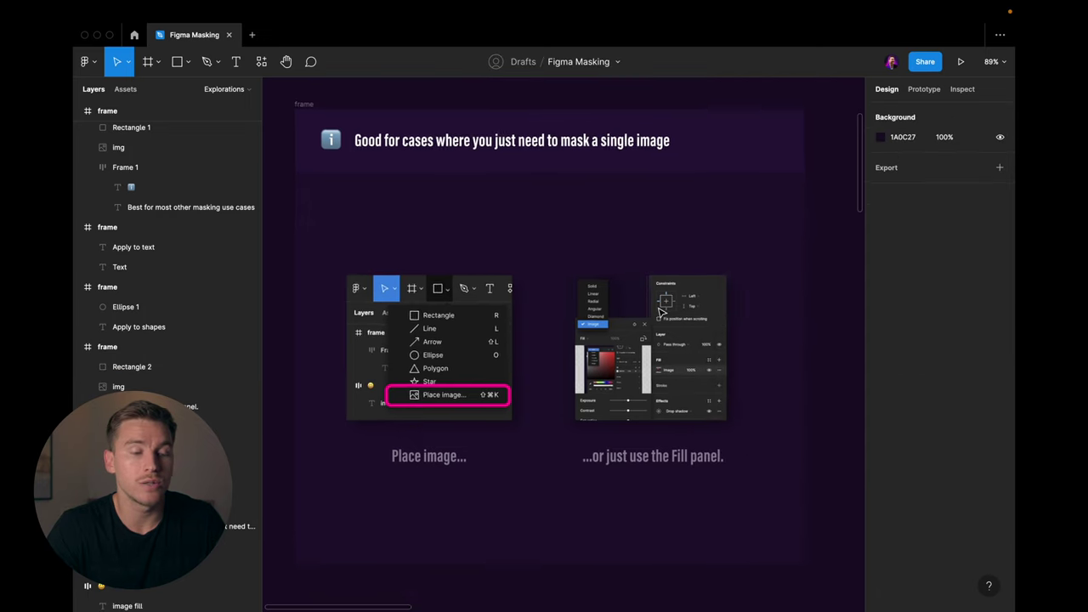
pyautogui.scroll(-2, 661, 311)
pyautogui.scroll(-5, 661, 311)
pyautogui.scroll(3, 661, 311)
pyautogui.click(599, 325)
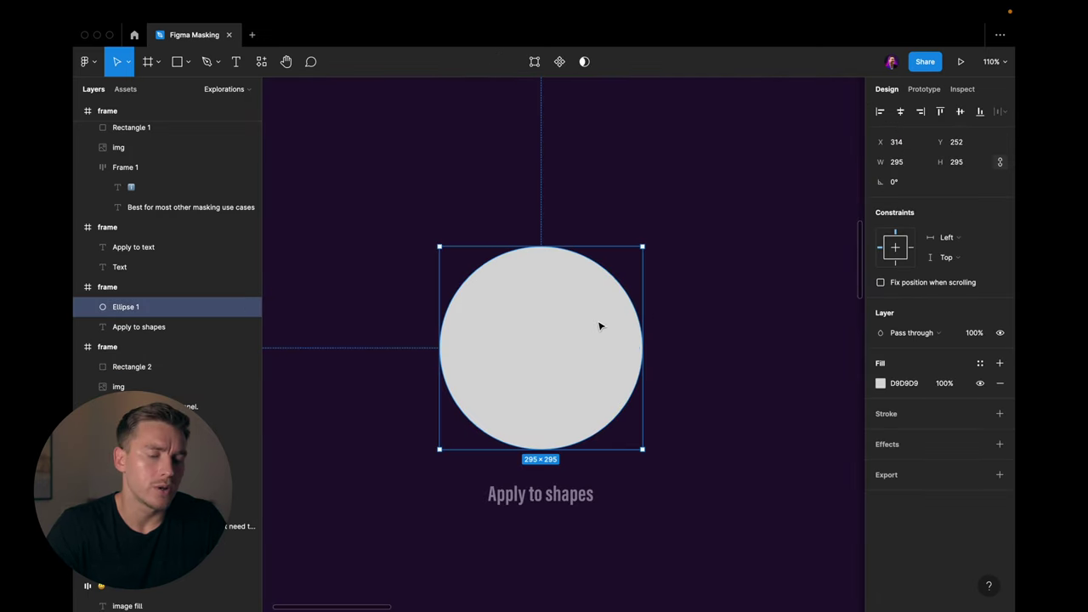
pyautogui.scroll(-2, 599, 325)
pyautogui.click(879, 386)
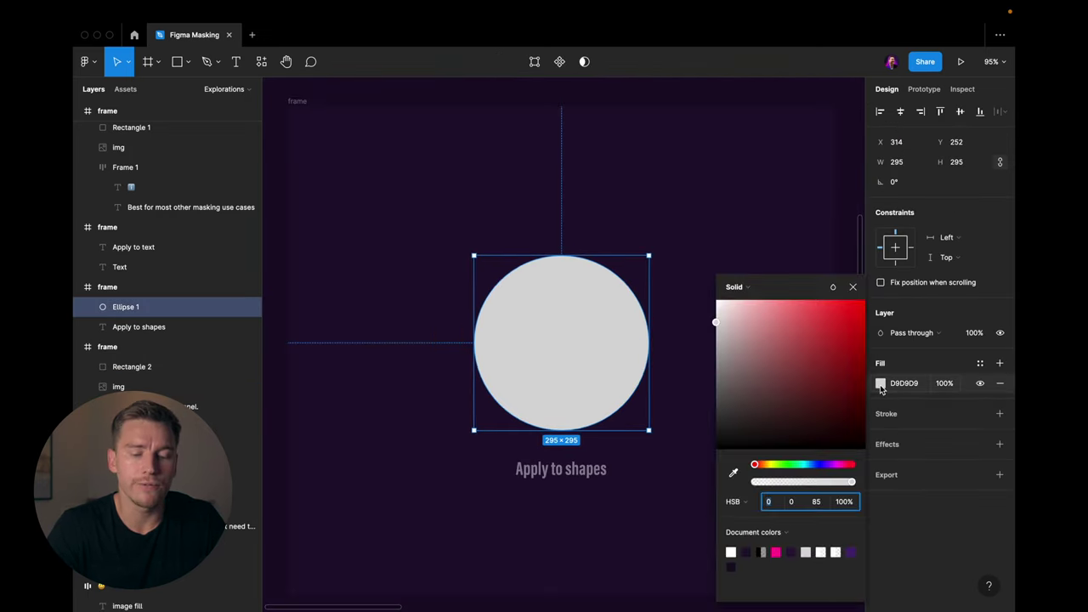
pyautogui.click(746, 289)
pyautogui.click(742, 359)
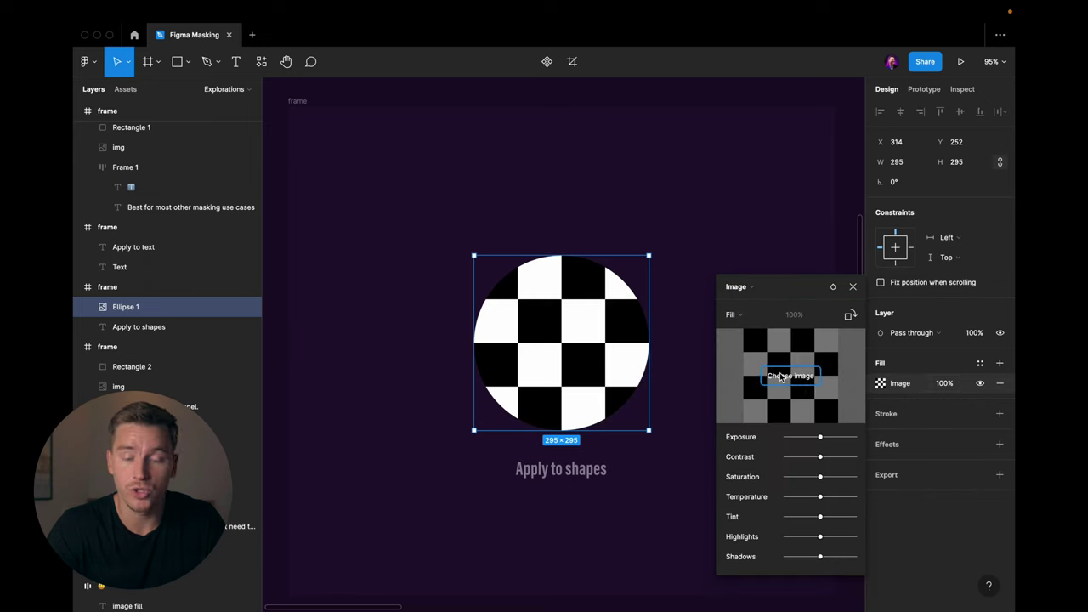
# Step: Load the woman photo as the circle's fill in Crop mode, framing her face
pyautogui.click(778, 377)
pyautogui.click(499, 240)
pyautogui.doubleClick(499, 241)
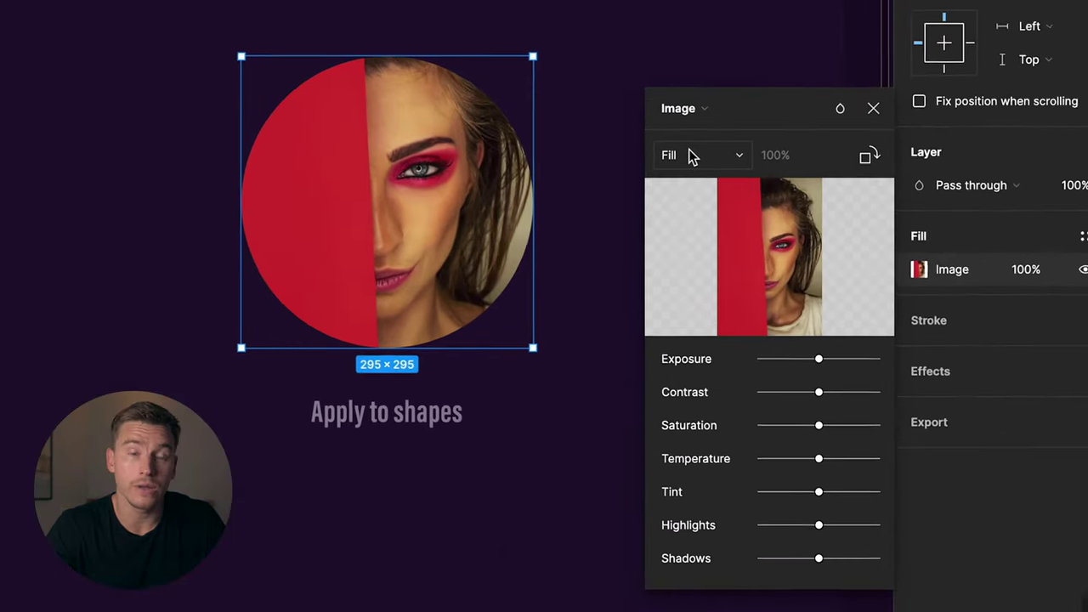
pyautogui.click(737, 314)
pyautogui.click(692, 196)
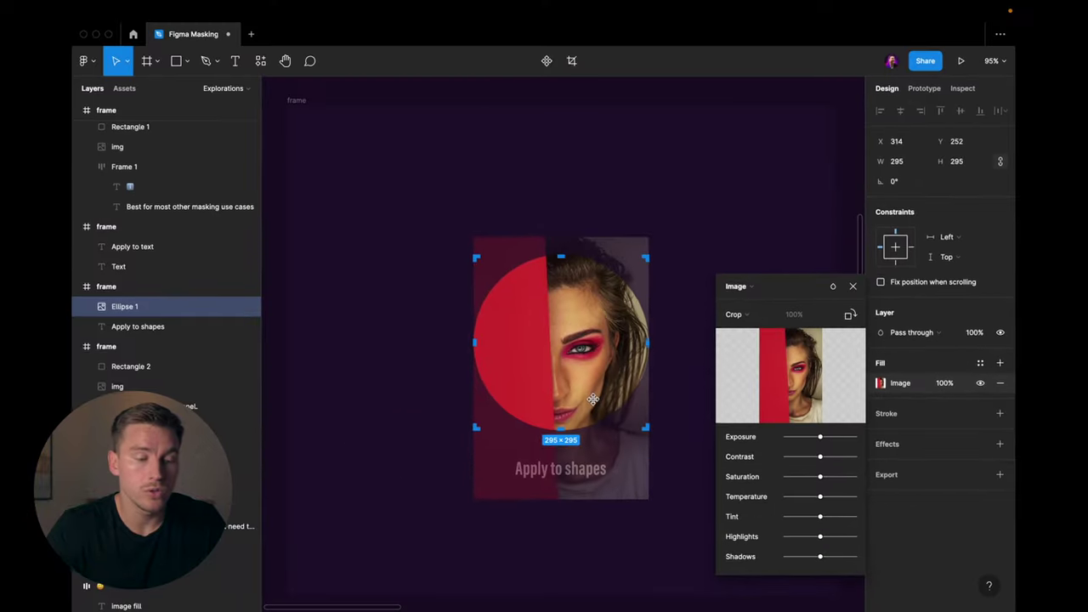
pyautogui.moveTo(592, 399); pyautogui.dragTo(586, 387)
# Step: Place the lion photo into the selected TEXT lettering using Place image
pyautogui.press('Escape')
pyautogui.press('Escape')
pyautogui.scroll(-3, 586, 382)
pyautogui.scroll(-10, 586, 383)
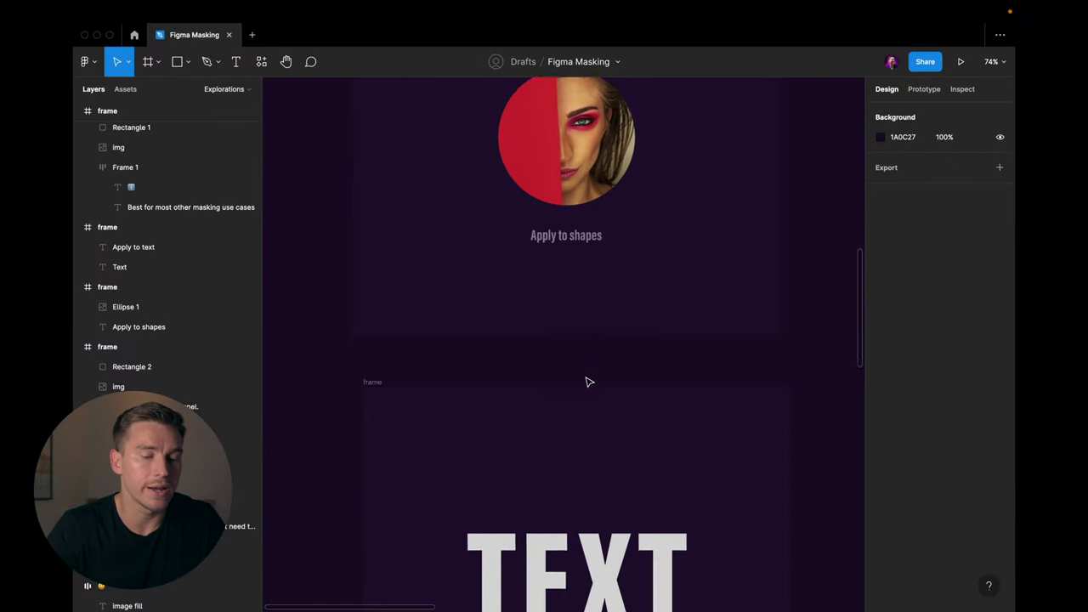
pyautogui.scroll(3, 586, 383)
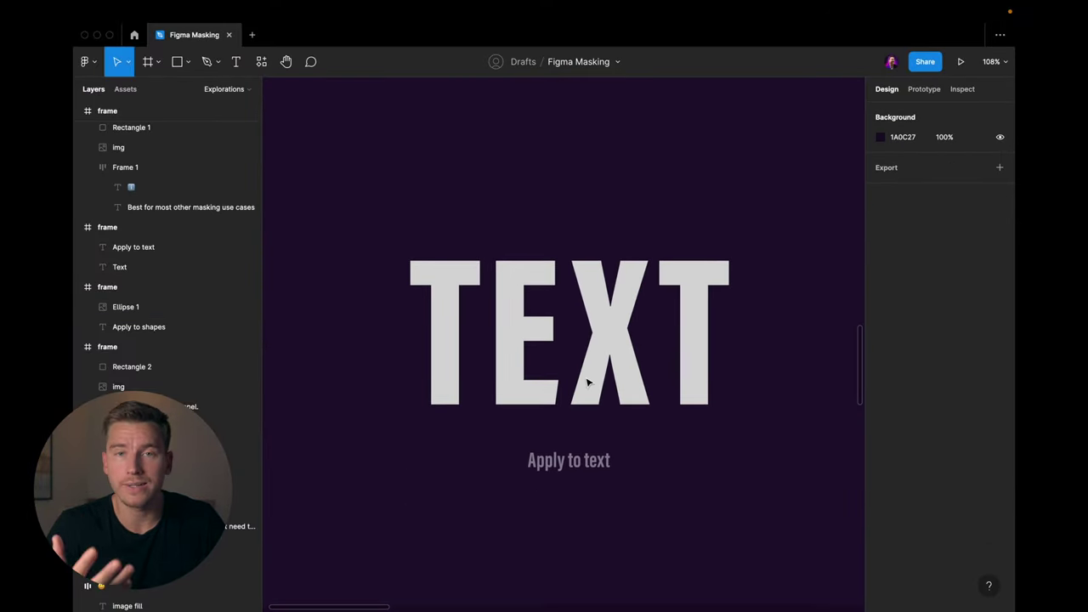
pyautogui.click(605, 361)
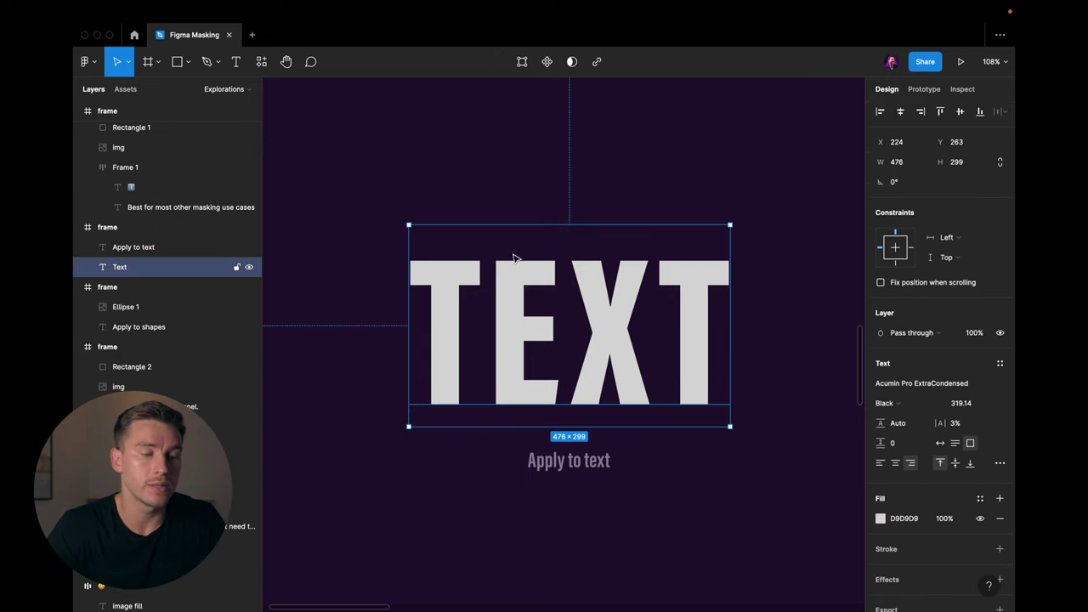
pyautogui.click(189, 63)
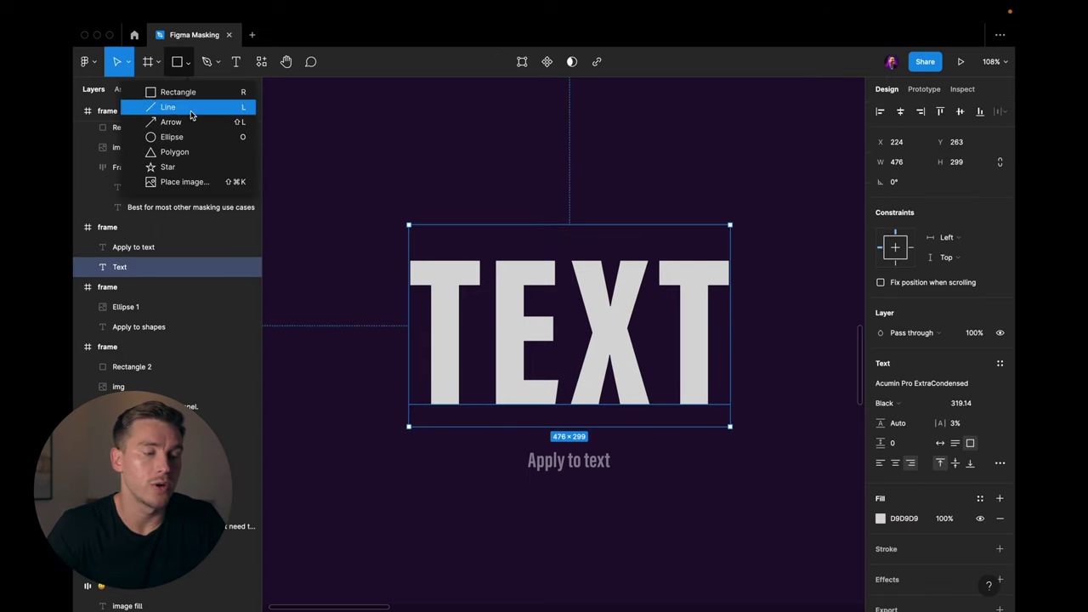
pyautogui.click(191, 184)
pyautogui.click(474, 228)
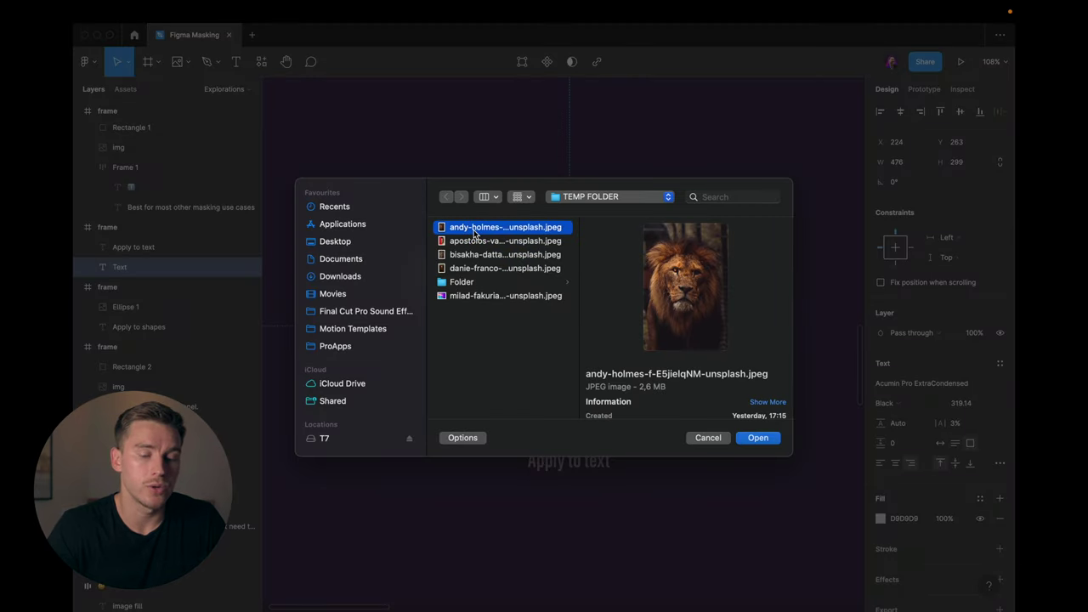
pyautogui.doubleClick(474, 229)
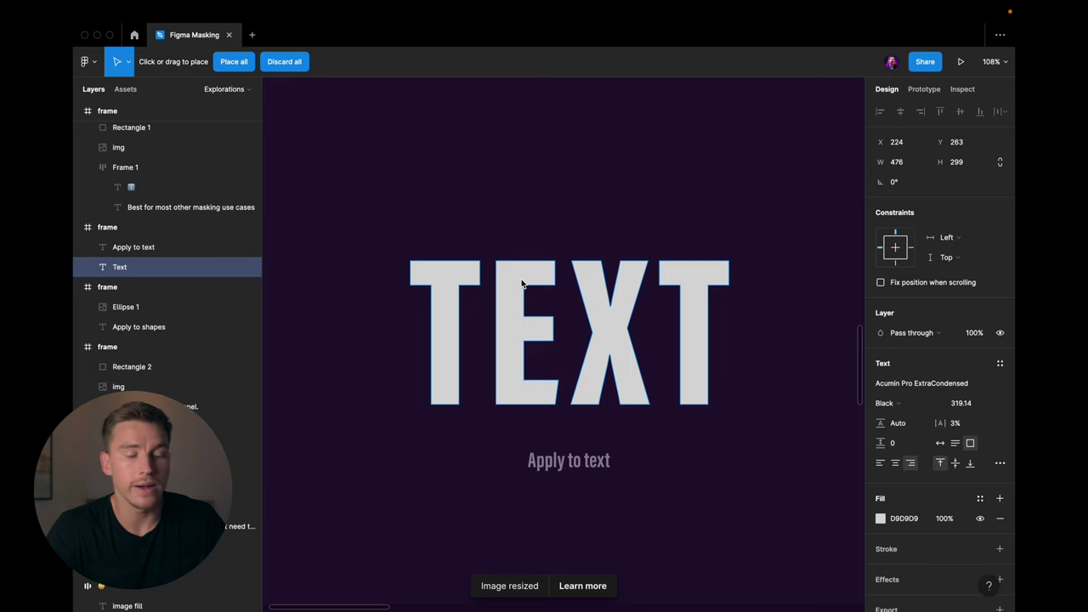
pyautogui.click(522, 283)
# Step: Set the lion image fill to Crop and reposition the lion within the letters
pyautogui.click(879, 519)
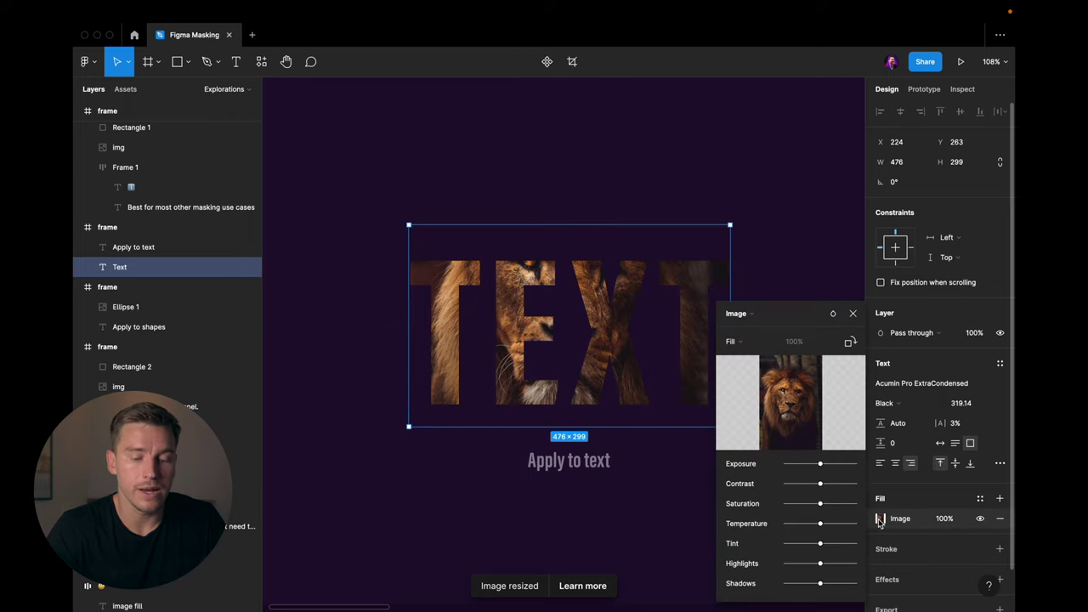
pyautogui.click(741, 341)
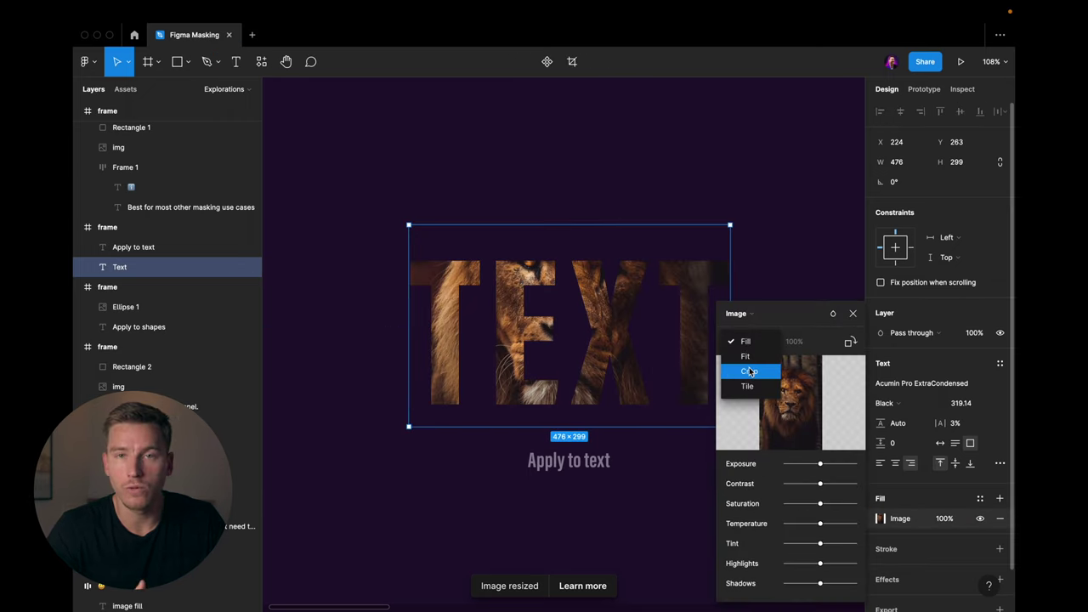
pyautogui.click(748, 373)
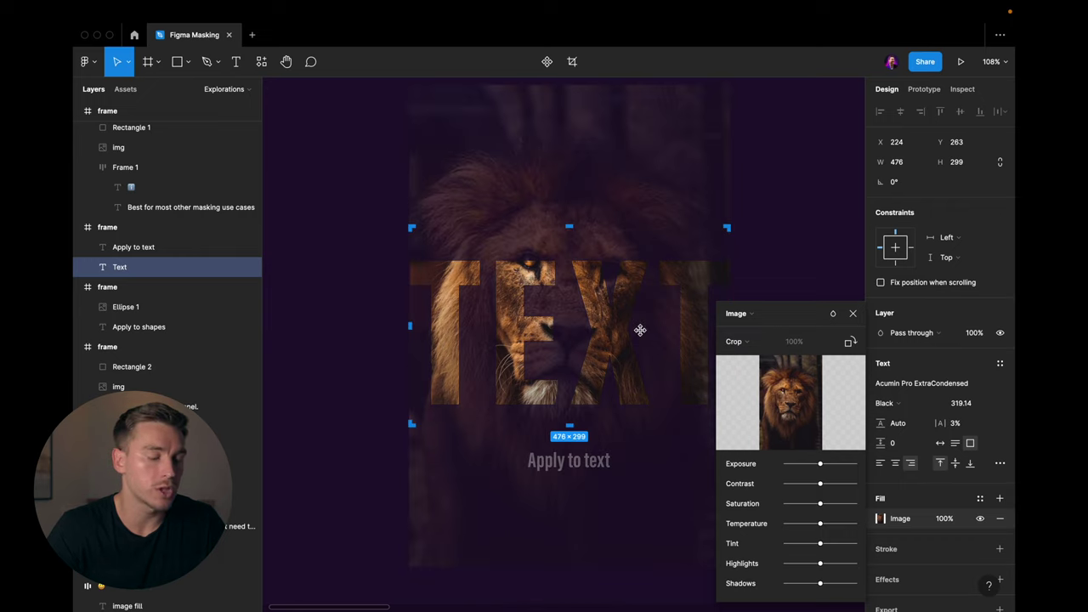
pyautogui.moveTo(638, 328); pyautogui.dragTo(616, 383)
pyautogui.press('Escape')
pyautogui.scroll(10, 621, 383)
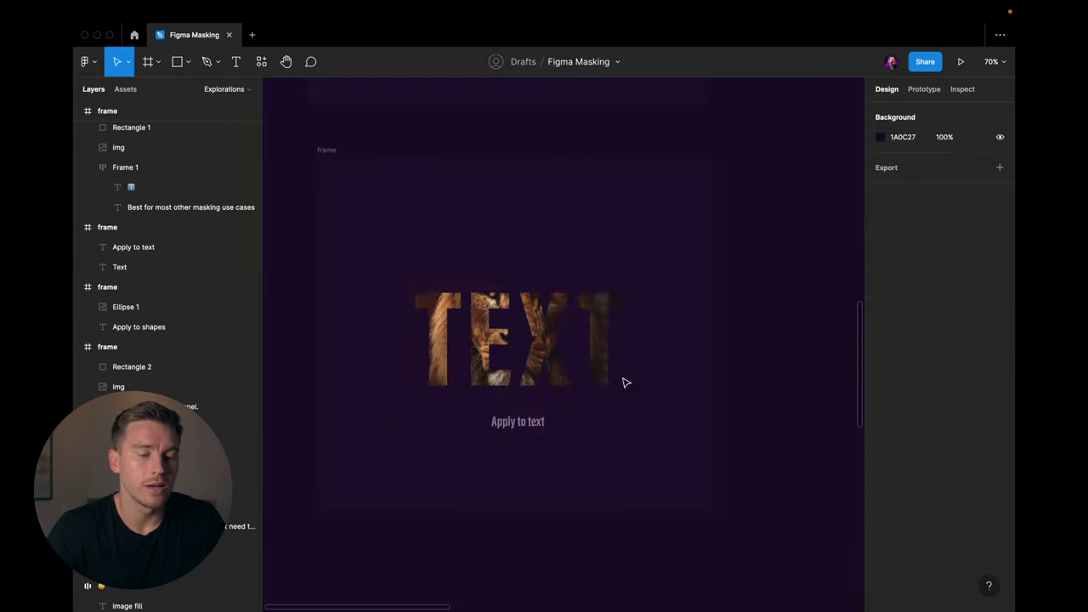
pyautogui.scroll(-3, 625, 382)
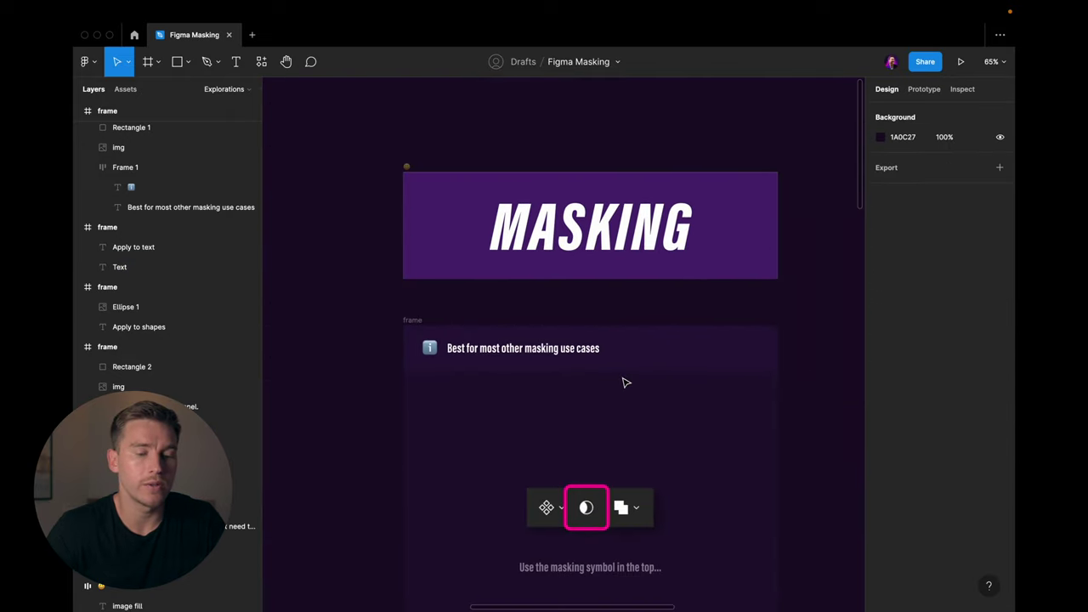
pyautogui.hscroll(1, 624, 382)
pyautogui.scroll(2, 625, 382)
pyautogui.hscroll(1, 625, 382)
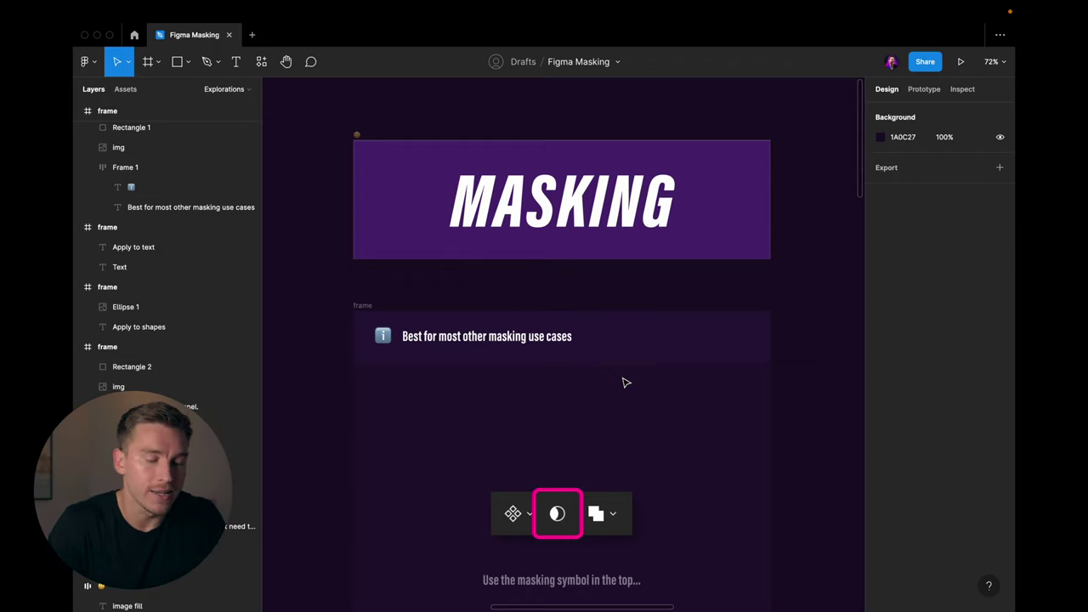
pyautogui.scroll(3, 624, 384)
pyautogui.scroll(-4, 624, 387)
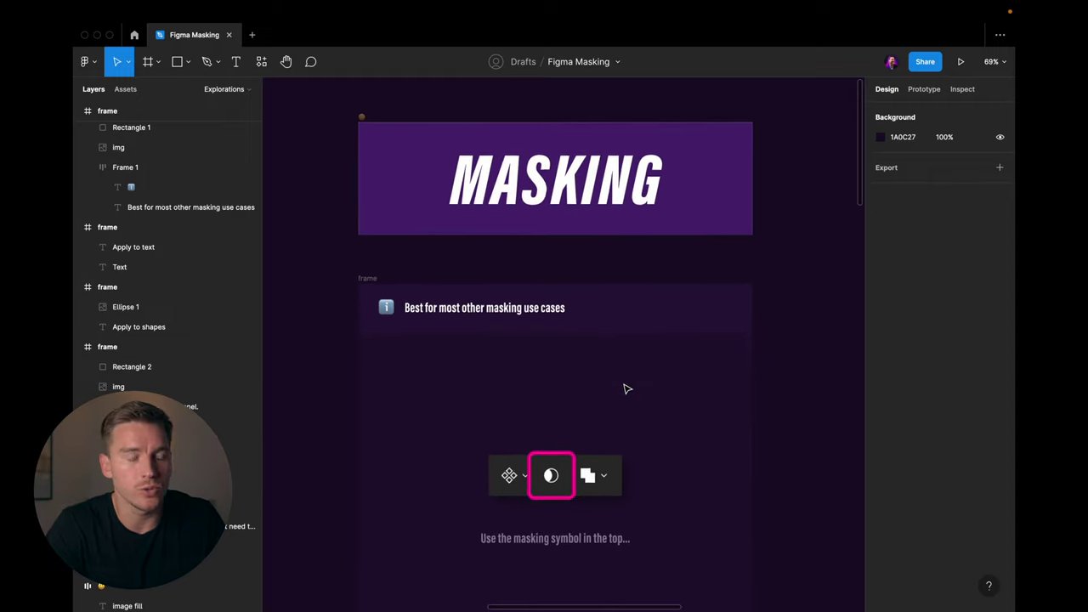
pyautogui.scroll(-2, 626, 388)
pyautogui.hotkey('ctrl', '\\')
pyautogui.hotkey('ctrl', '\\')
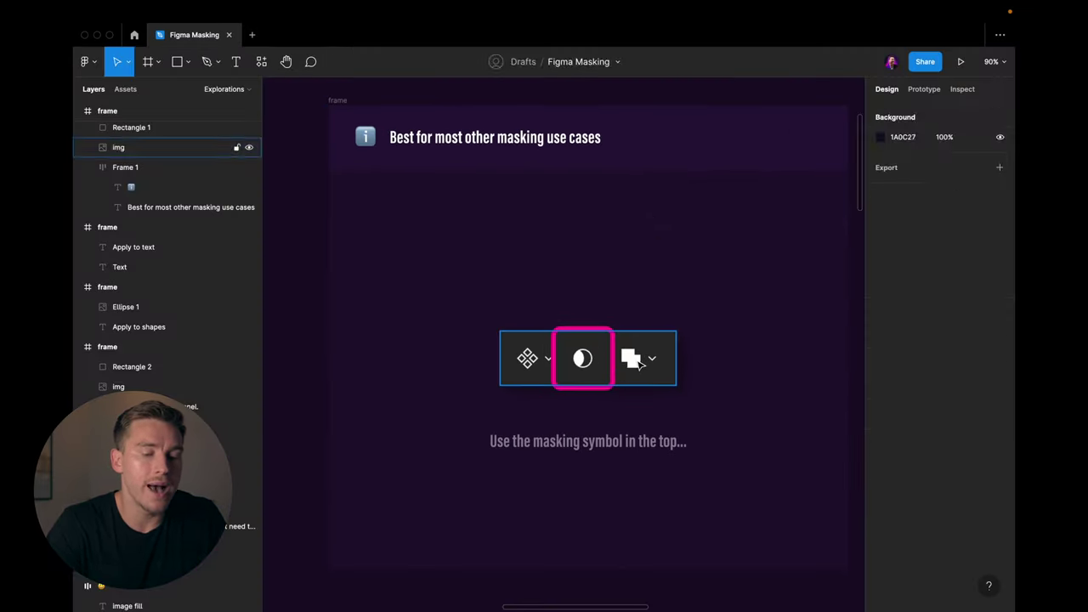
pyautogui.click(608, 369)
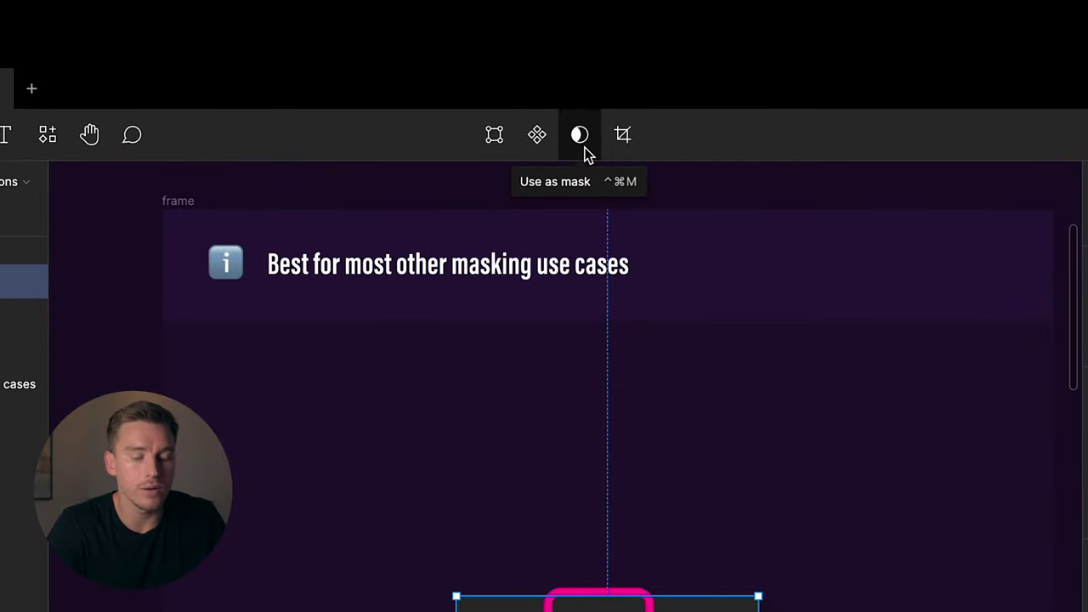
pyautogui.scroll(-10, 626, 413)
pyautogui.click(626, 414)
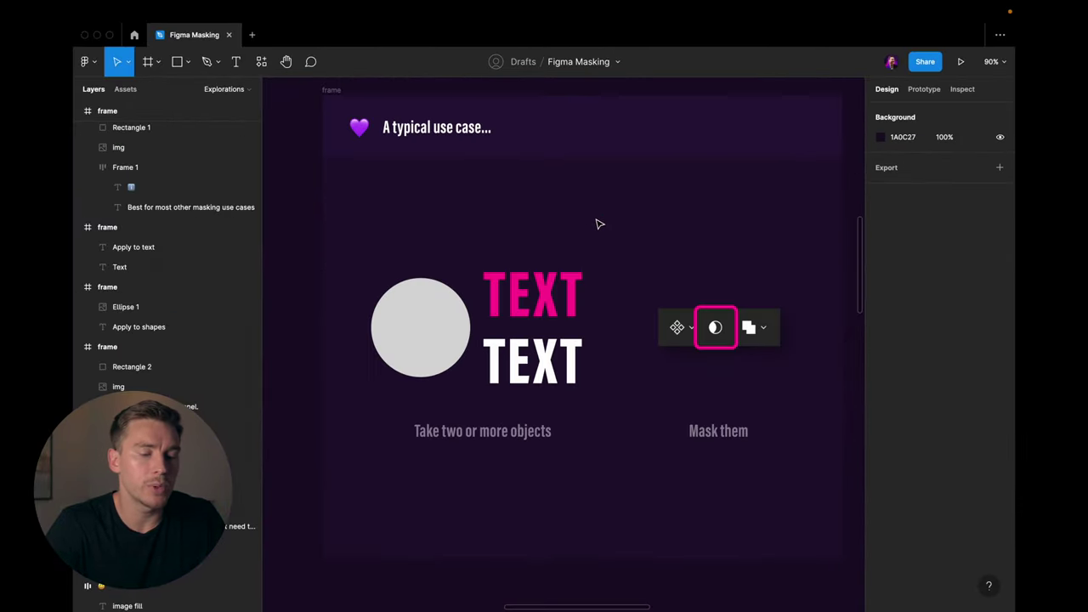
pyautogui.scroll(2, 598, 223)
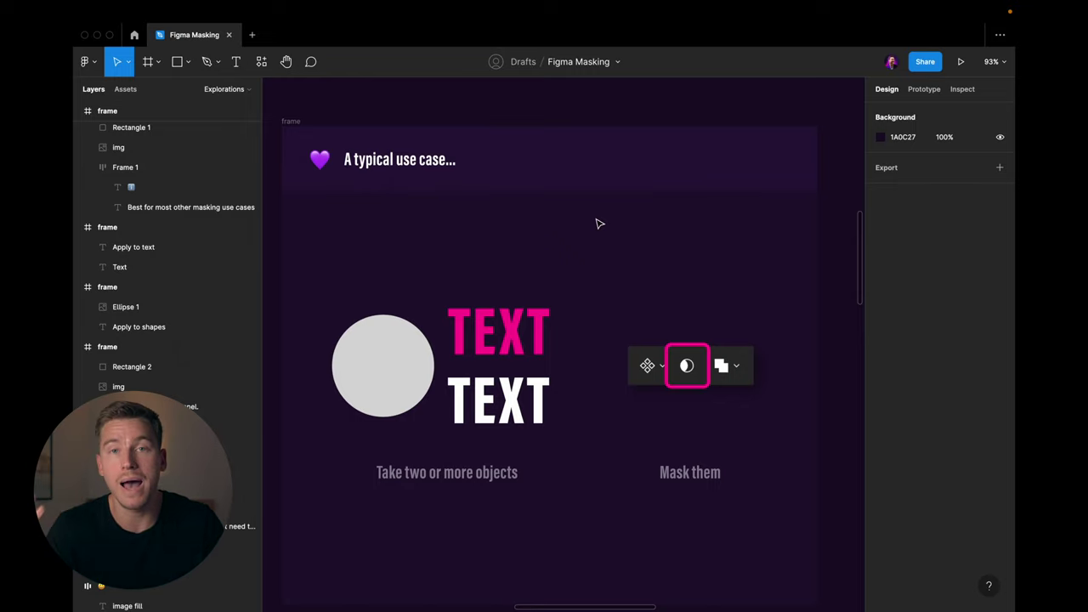
# Step: Nudge the grey circle left and trial-select both TEXT lines together
pyautogui.scroll(-10, 597, 224)
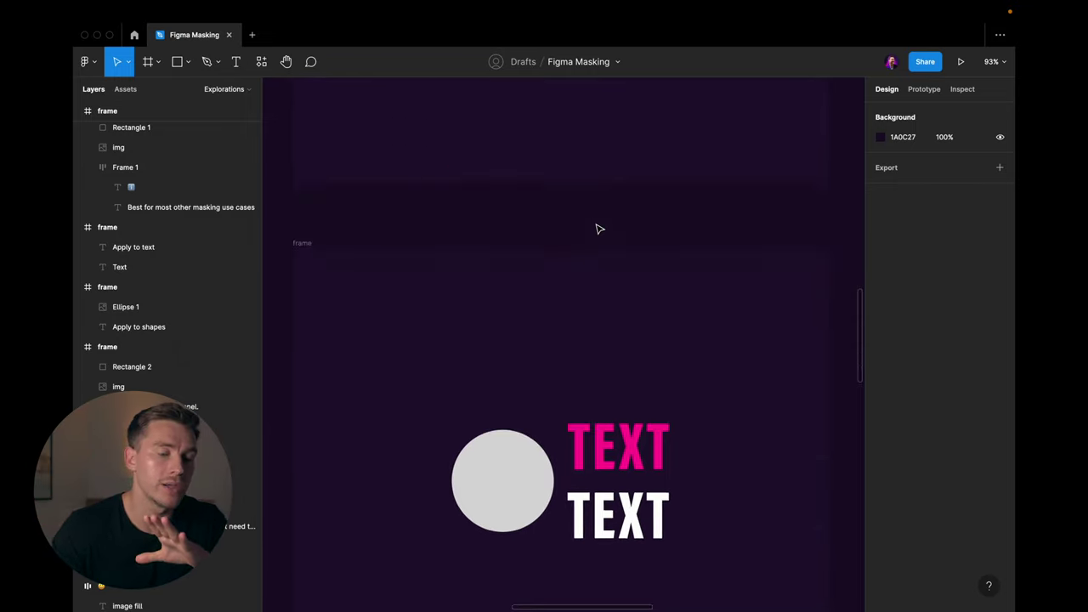
pyautogui.scroll(-2, 598, 228)
pyautogui.hscroll(-1, 598, 228)
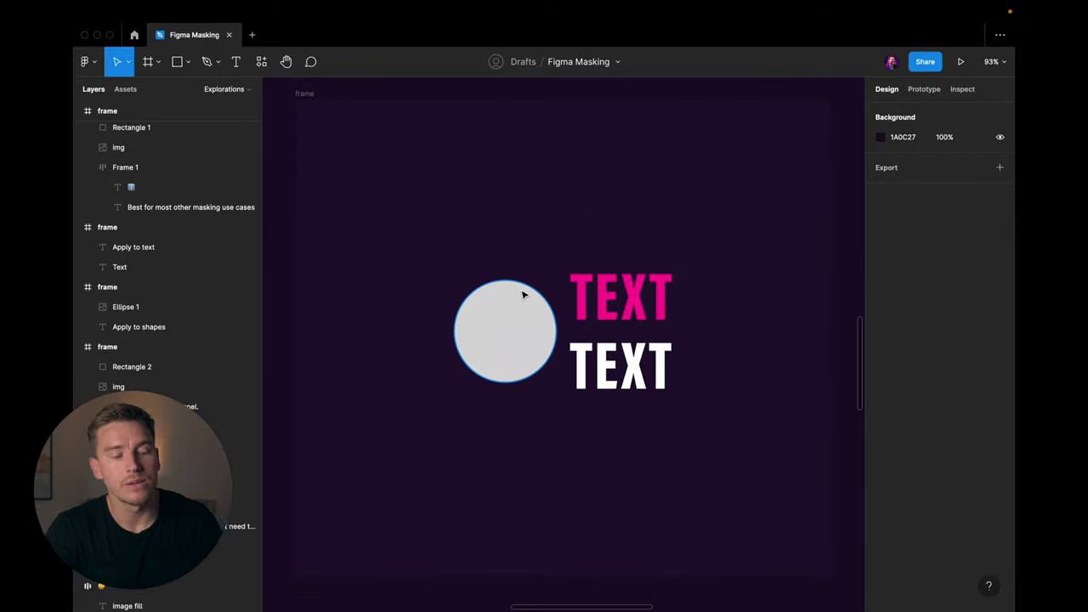
pyautogui.moveTo(523, 307); pyautogui.dragTo(496, 309)
pyautogui.click(573, 230)
pyautogui.moveTo(573, 230); pyautogui.dragTo(633, 397)
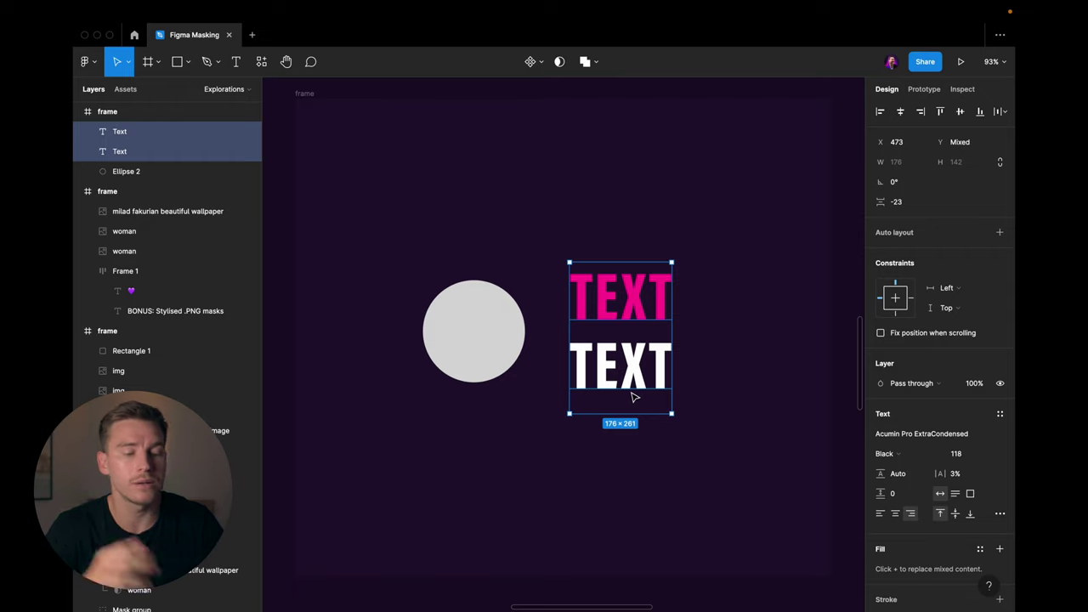
pyautogui.click(557, 237)
pyautogui.moveTo(563, 252); pyautogui.dragTo(615, 388)
pyautogui.click(616, 384)
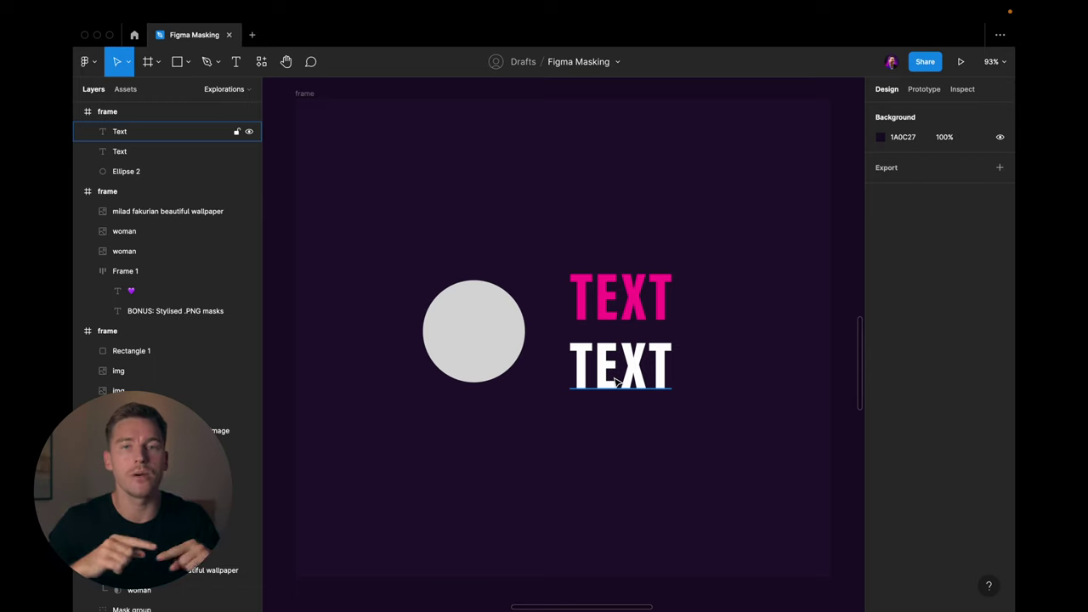
# Step: Centre the grey circle over the TEXT lines and use it as a mask
pyautogui.click(510, 335)
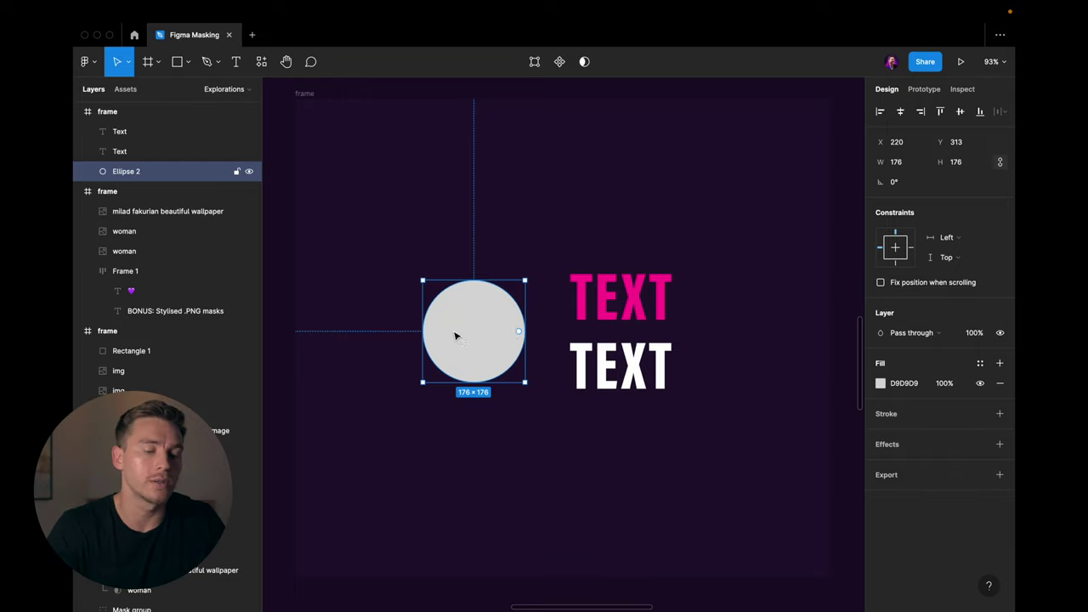
pyautogui.moveTo(454, 336); pyautogui.dragTo(607, 330)
pyautogui.moveTo(722, 448); pyautogui.dragTo(537, 257)
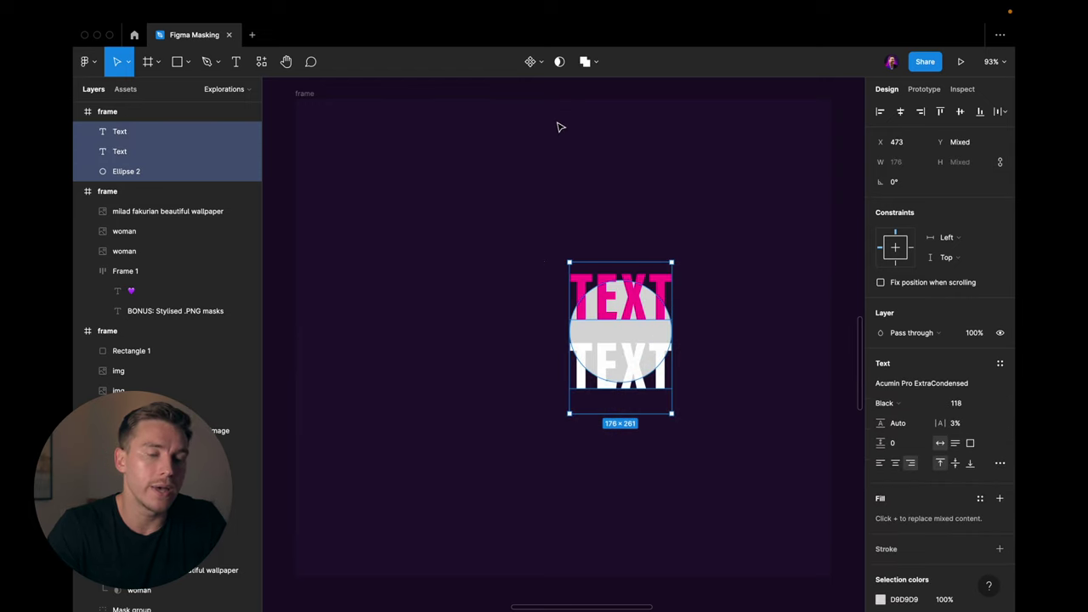
pyautogui.click(559, 65)
pyautogui.click(620, 363)
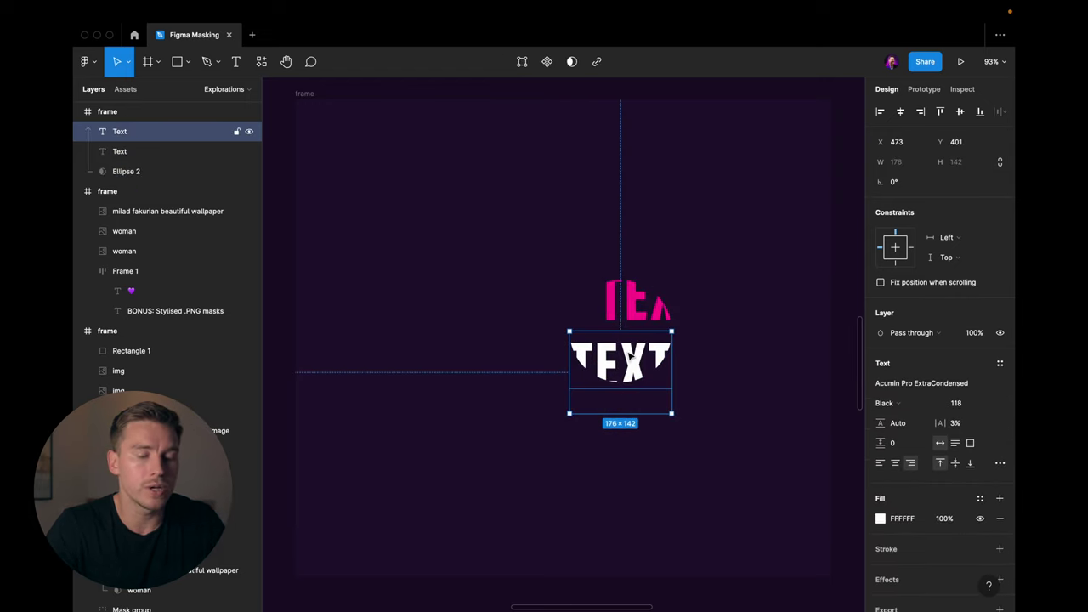
# Step: Draw a square over the circle, place it behind the text, and name it bg
pyautogui.click(594, 289)
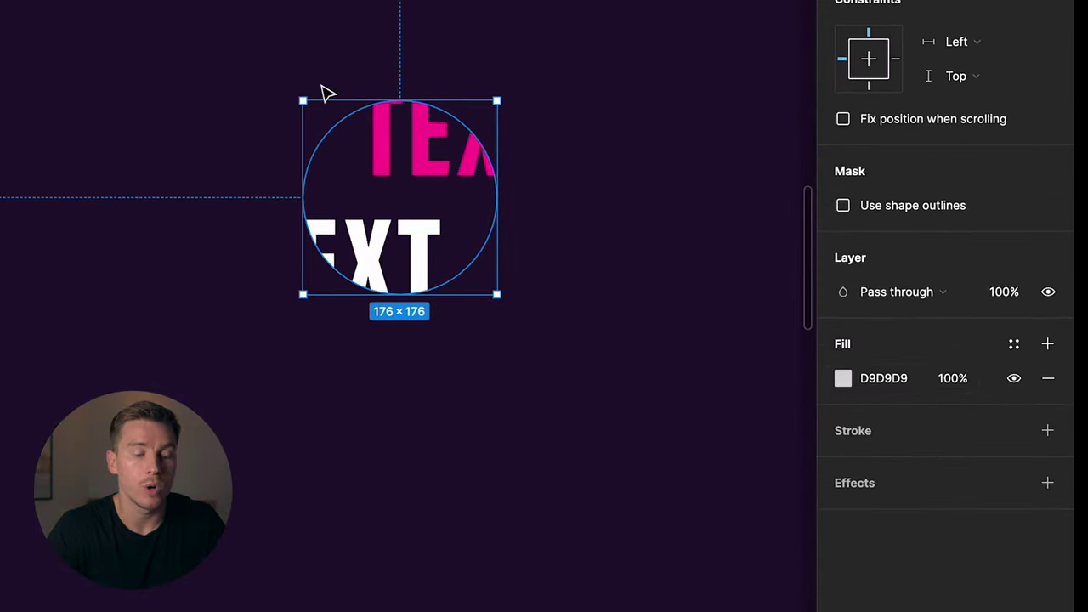
pyautogui.press('r')
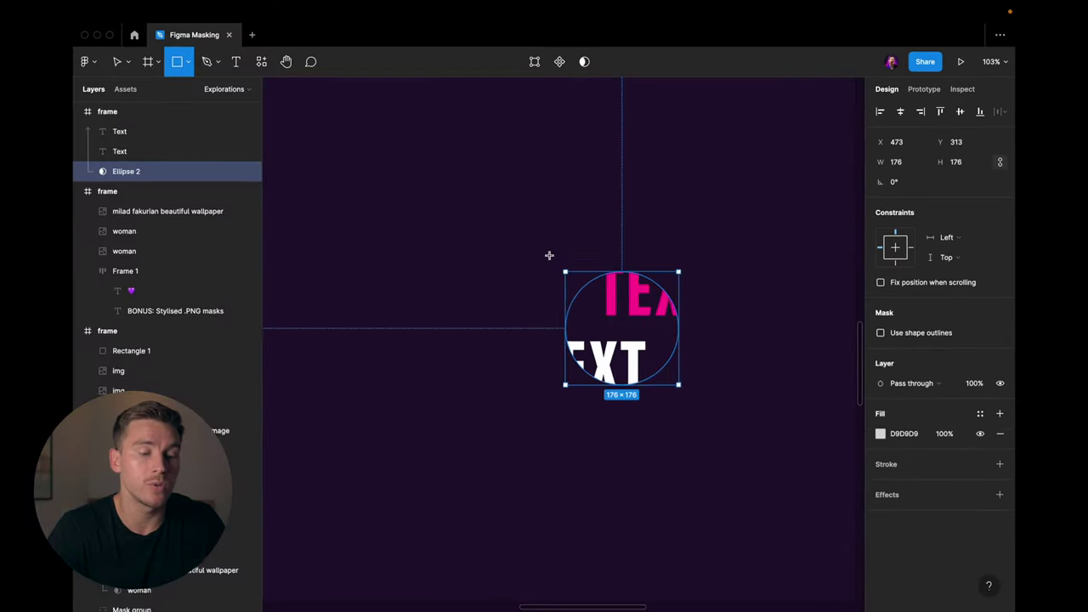
pyautogui.moveTo(549, 255); pyautogui.dragTo(700, 393)
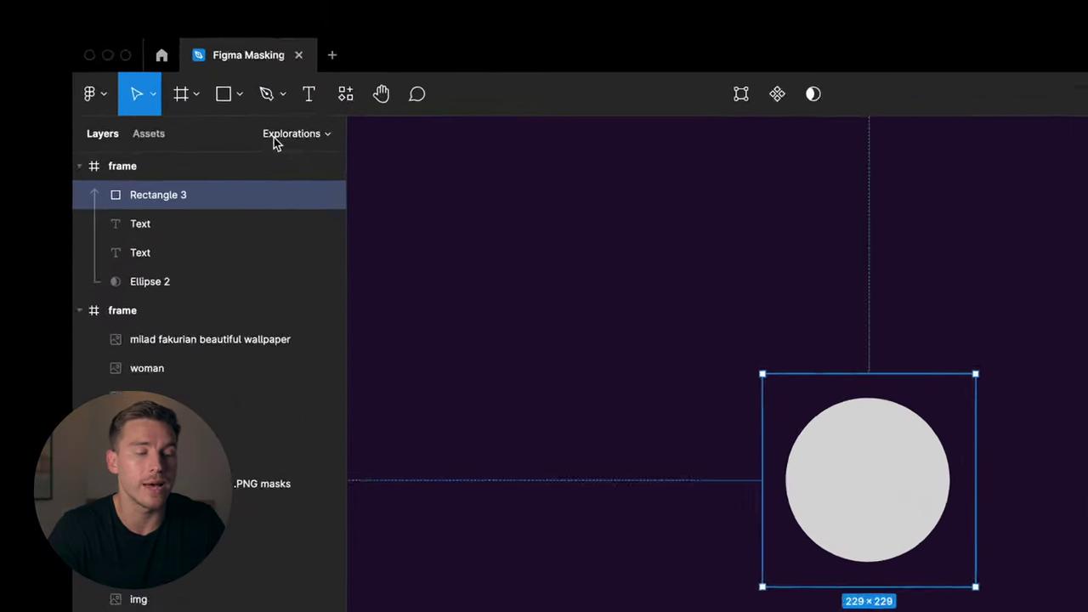
pyautogui.moveTo(184, 234); pyautogui.dragTo(186, 310)
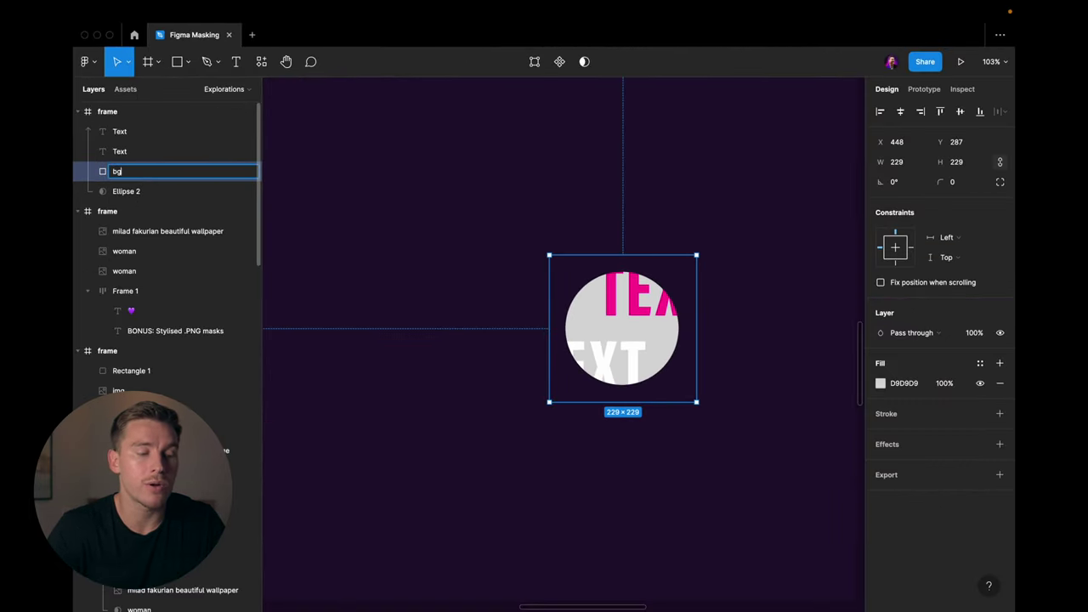
pyautogui.press('Return')
# Step: Fill bg with dark purple 200F30 and hide the interface to preview
pyautogui.press('i')
pyautogui.click(767, 244)
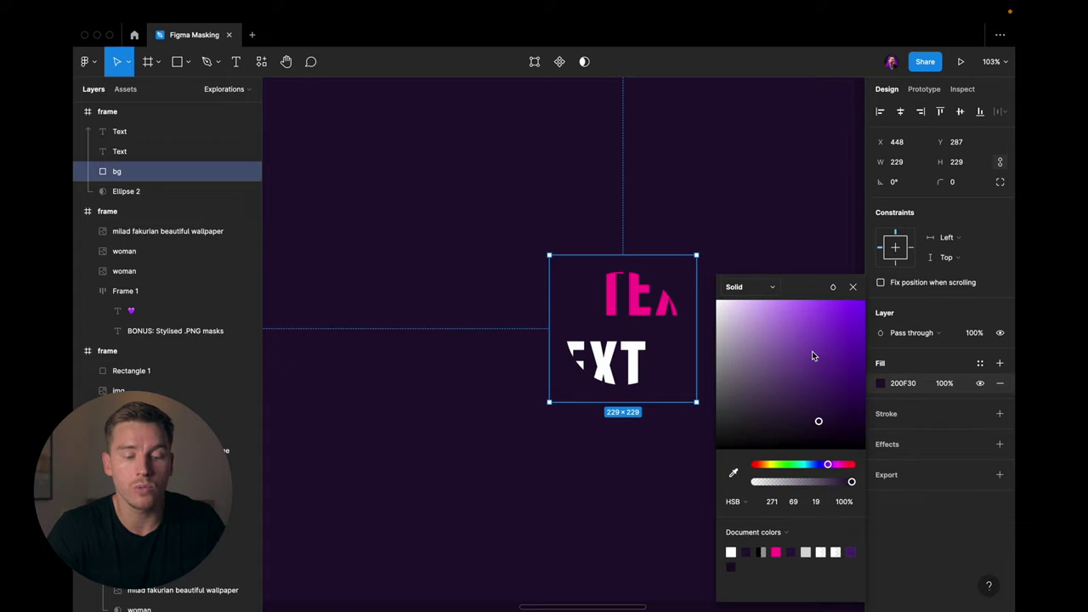
pyautogui.moveTo(816, 413); pyautogui.dragTo(828, 401)
pyautogui.hotkey('ctrl', '\\')
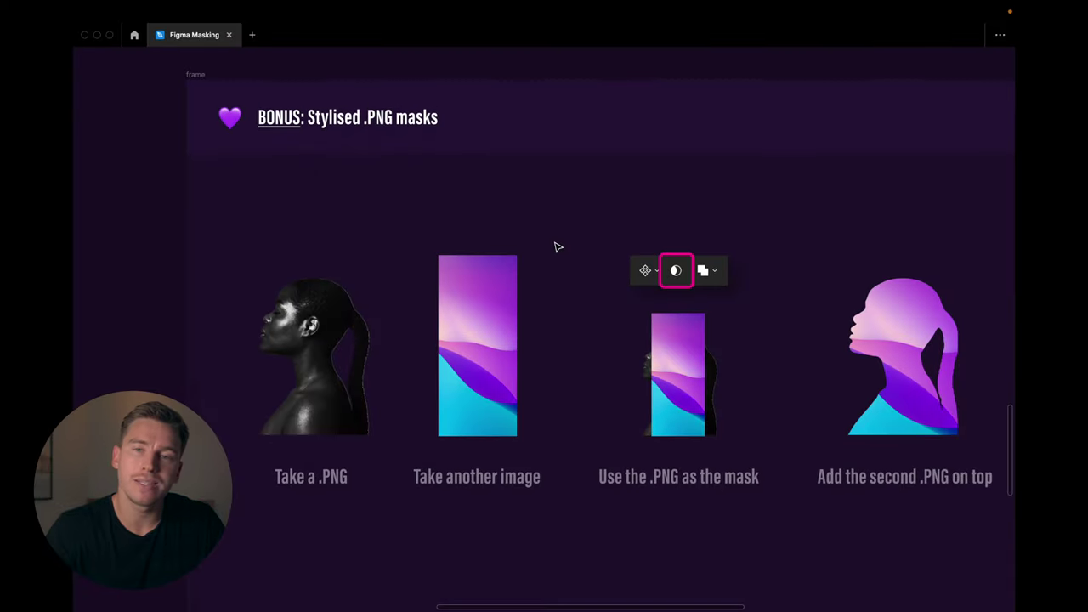
# Step: Scroll through the bonus .PNG mask steps to the two woman photos and gradient
pyautogui.scroll(-2, 546, 241)
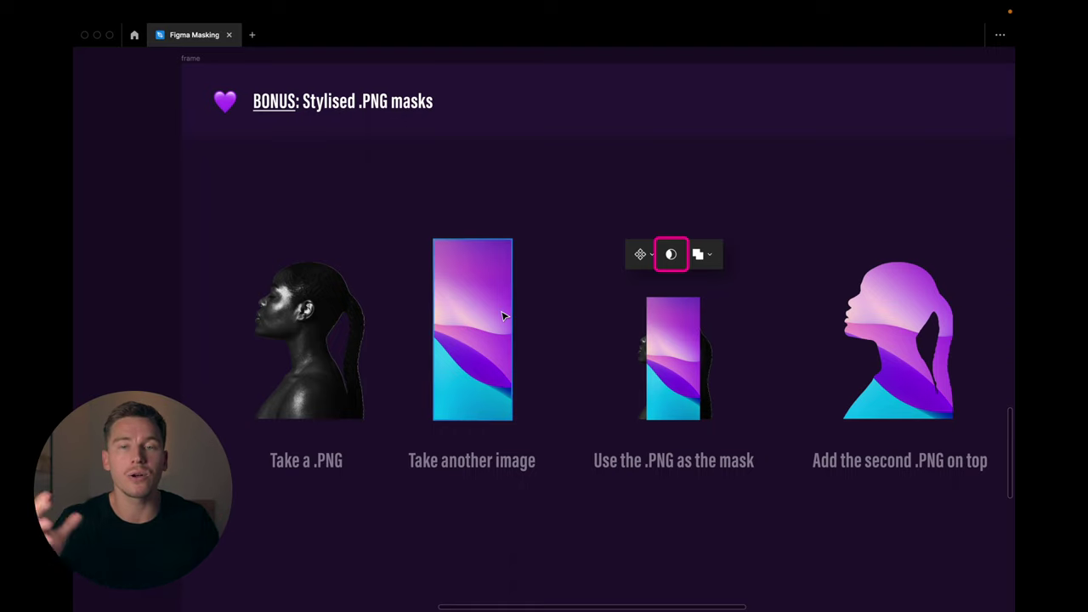
pyautogui.hscroll(8, 502, 316)
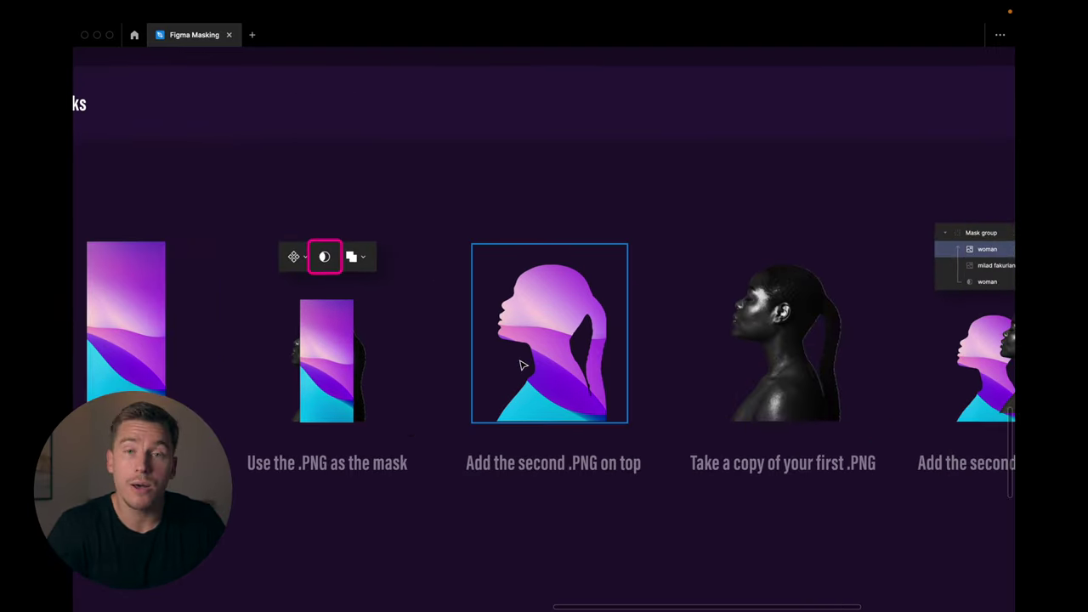
pyautogui.hscroll(4, 592, 337)
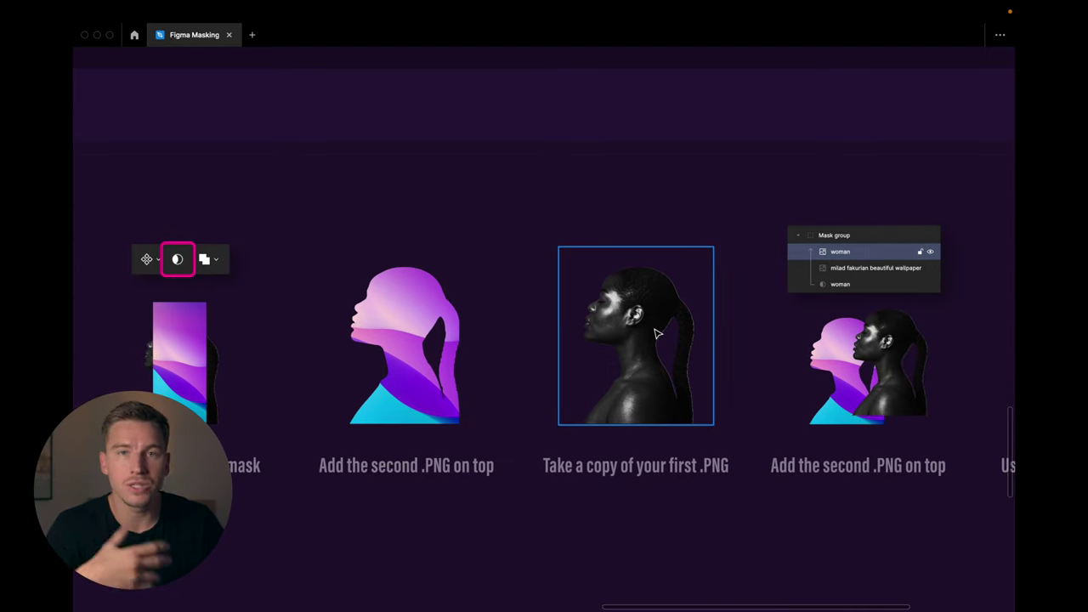
pyautogui.hscroll(7, 656, 334)
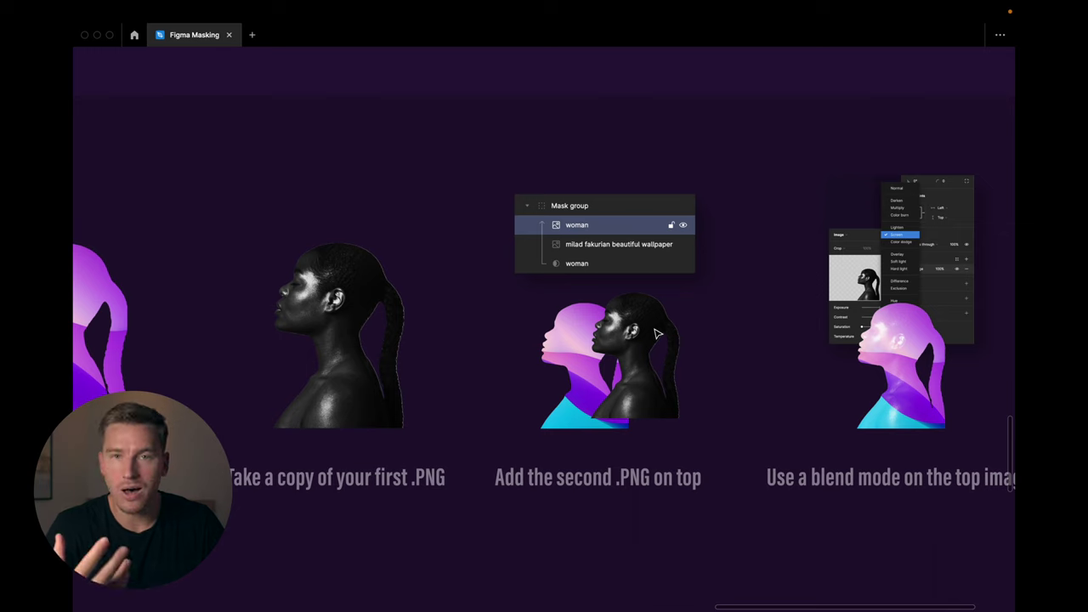
pyautogui.hscroll(2, 656, 334)
pyautogui.scroll(3, 656, 334)
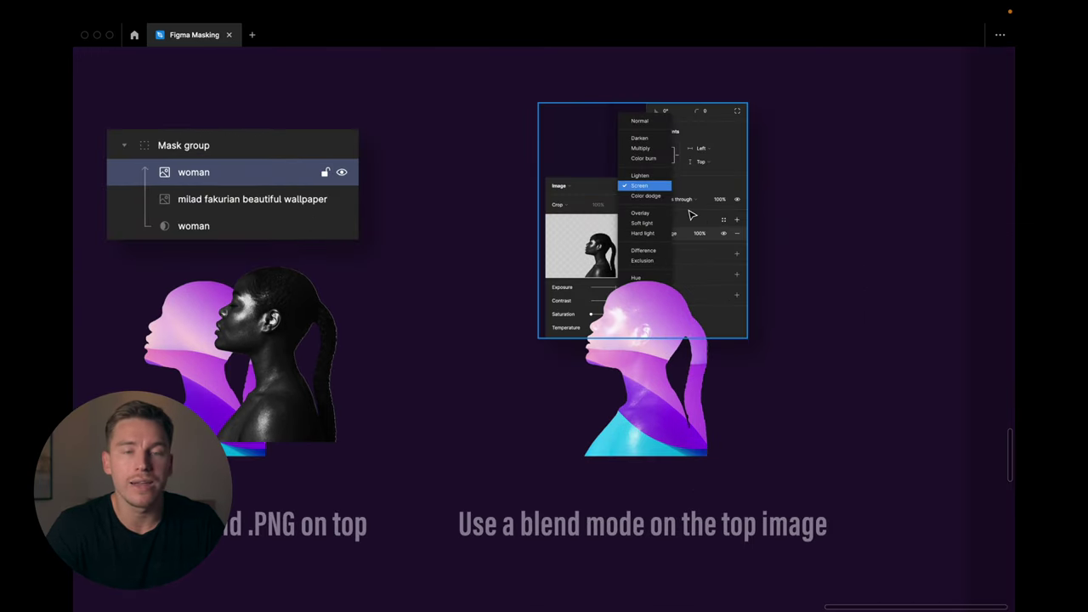
pyautogui.keyDown('ctrl'); pyautogui.scroll(-2, 752, 371); pyautogui.keyUp('ctrl')
pyautogui.scroll(-15, 752, 368)
pyautogui.keyDown('ctrl'); pyautogui.scroll(2, 600, 286); pyautogui.keyUp('ctrl')
# Step: Move the left woman photo onto the gradient and mask the gradient with her silhouette
pyautogui.click(349, 327)
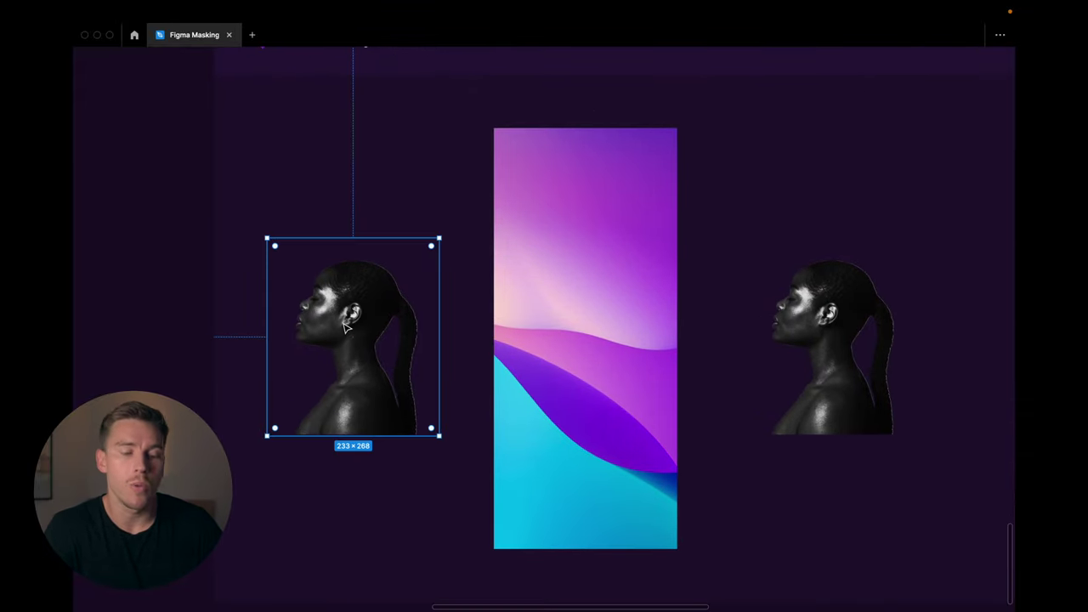
pyautogui.moveTo(346, 327); pyautogui.dragTo(574, 333)
pyautogui.keyDown('shift'); pyautogui.click(574, 333); pyautogui.keyUp('shift')
pyautogui.keyDown('ctrl'); pyautogui.scroll(-3, 574, 333); pyautogui.keyUp('ctrl')
pyautogui.hotkey('ctrl', '\\')
pyautogui.keyDown('ctrl'); pyautogui.scroll(3, 555, 336); pyautogui.keyUp('ctrl')
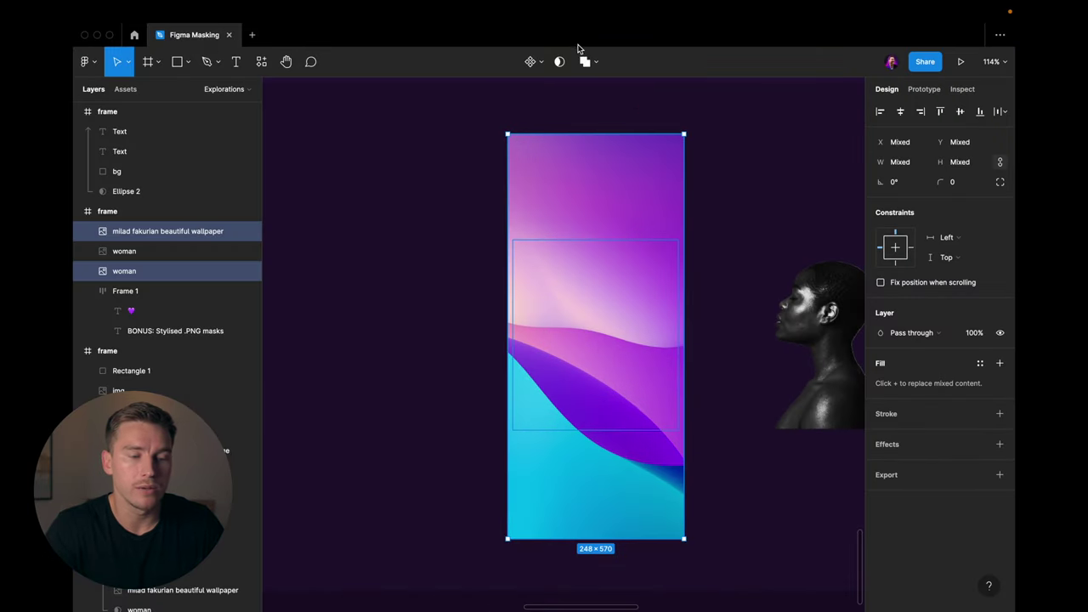
pyautogui.click(561, 64)
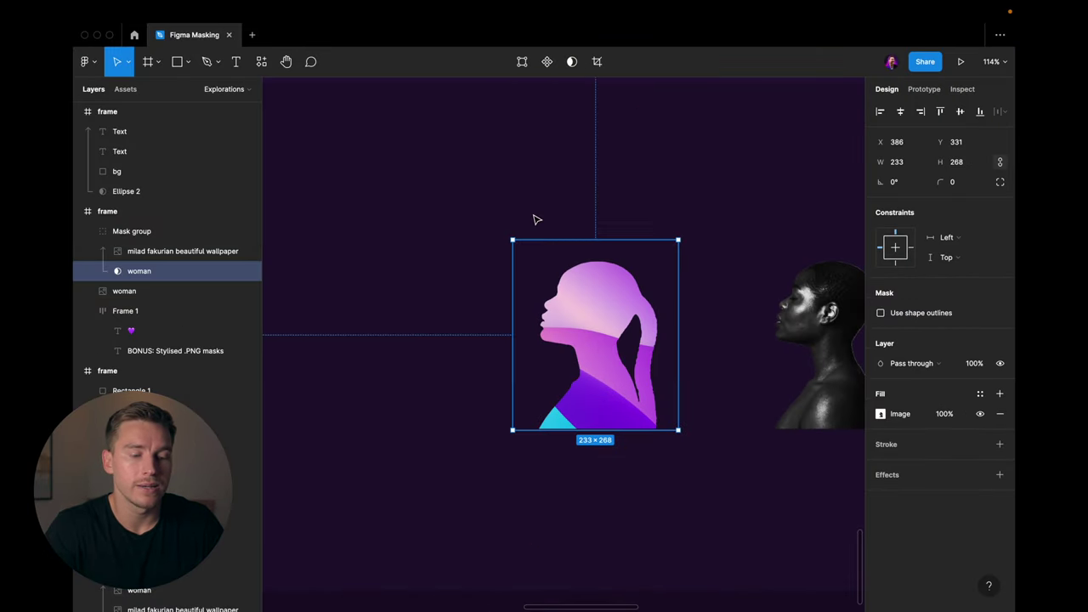
# Step: Cut the right woman photo and paste it above the wallpaper inside the mask group
pyautogui.click(629, 170)
pyautogui.hscroll(5, 639, 301)
pyautogui.click(655, 311)
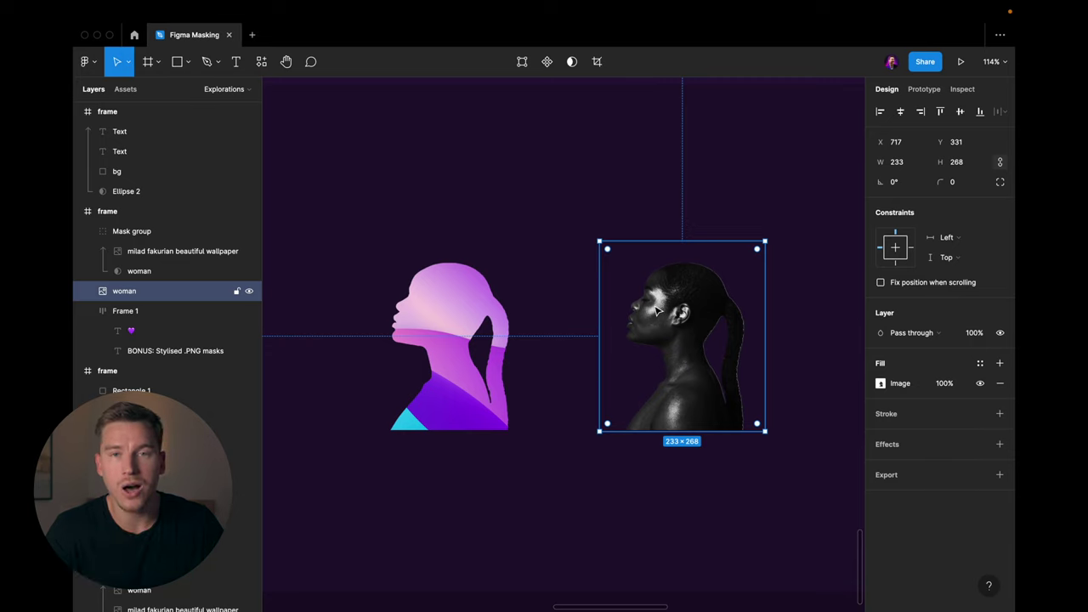
pyautogui.hotkey('ctrl', 'x')
pyautogui.keyDown('ctrl'); pyautogui.click(462, 323); pyautogui.keyUp('ctrl')
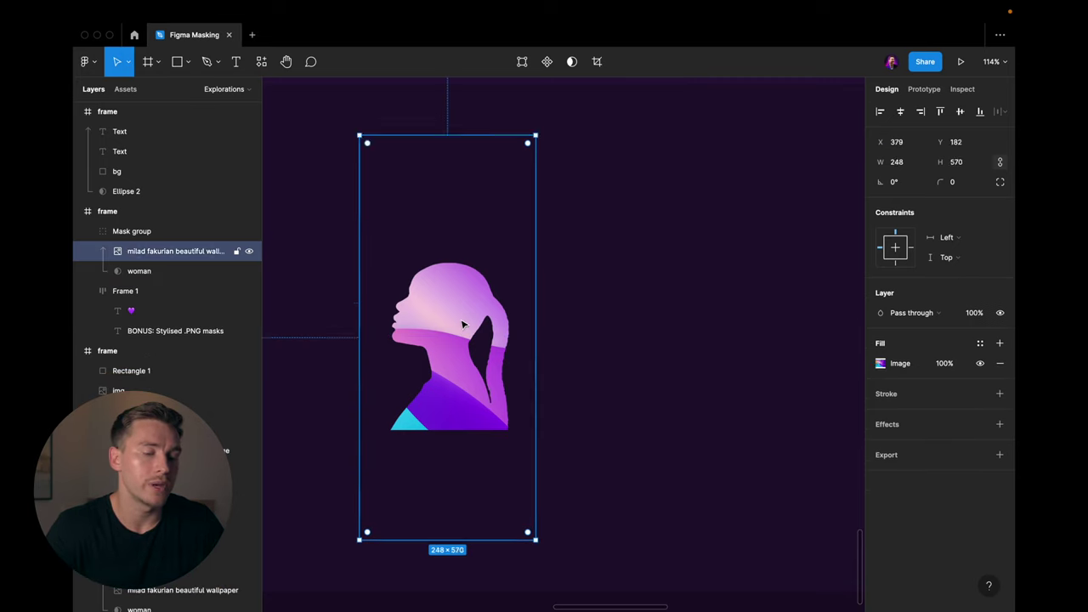
pyautogui.hotkey('ctrl', 'v')
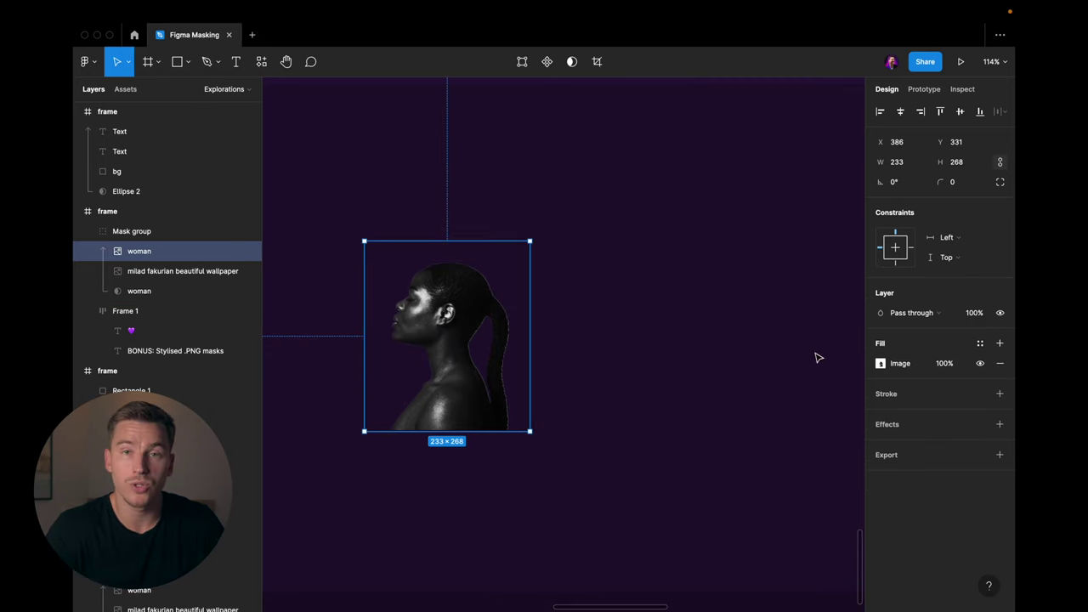
# Step: Try Screen, Hard light and Soft light blends on the top photo, settling on Hard light
pyautogui.click(881, 363)
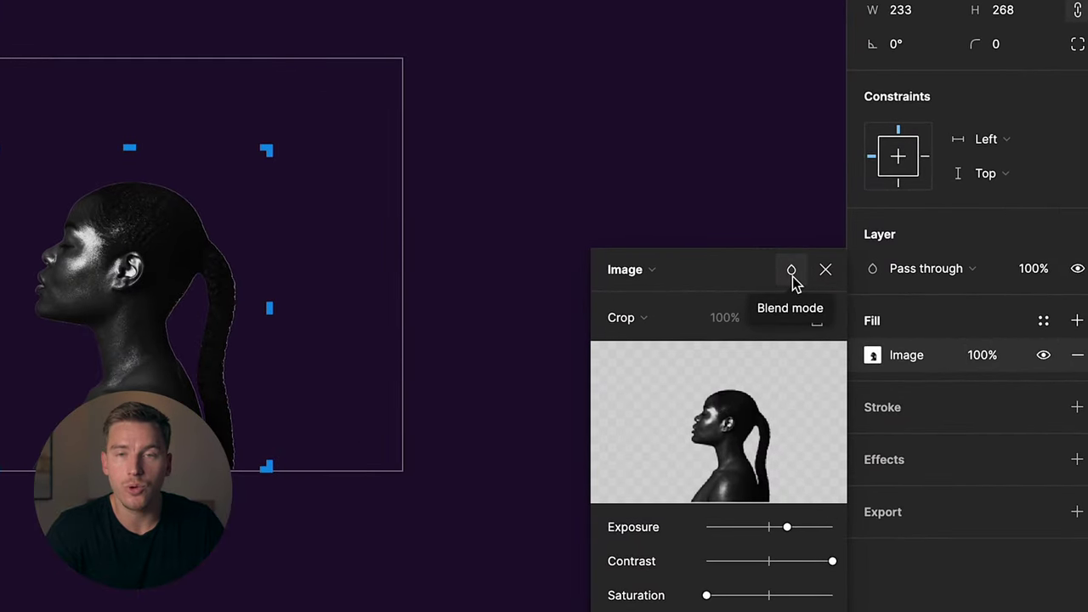
pyautogui.click(791, 272)
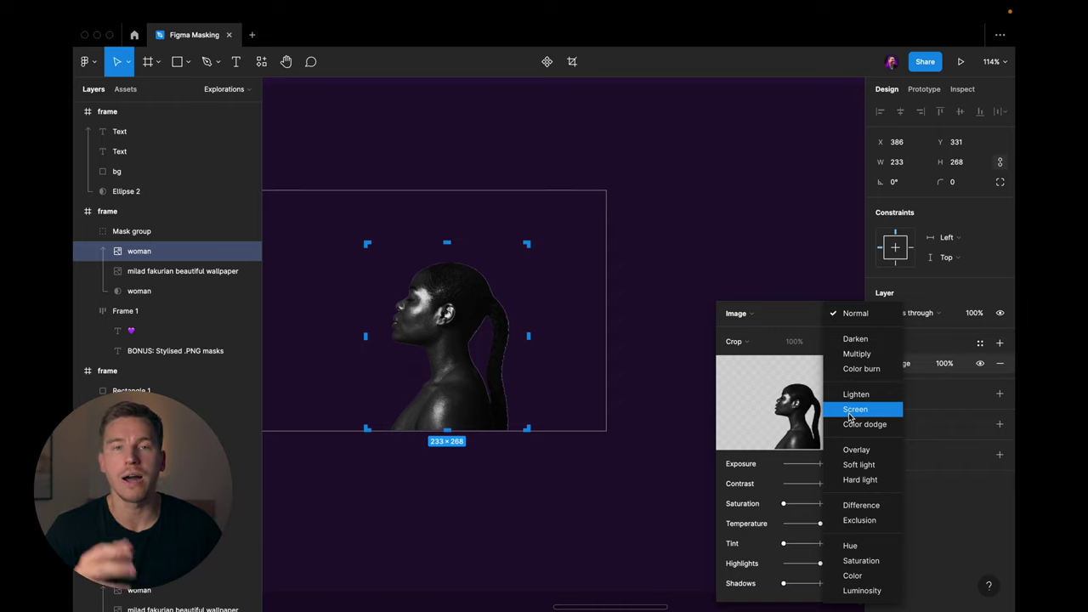
pyautogui.click(848, 410)
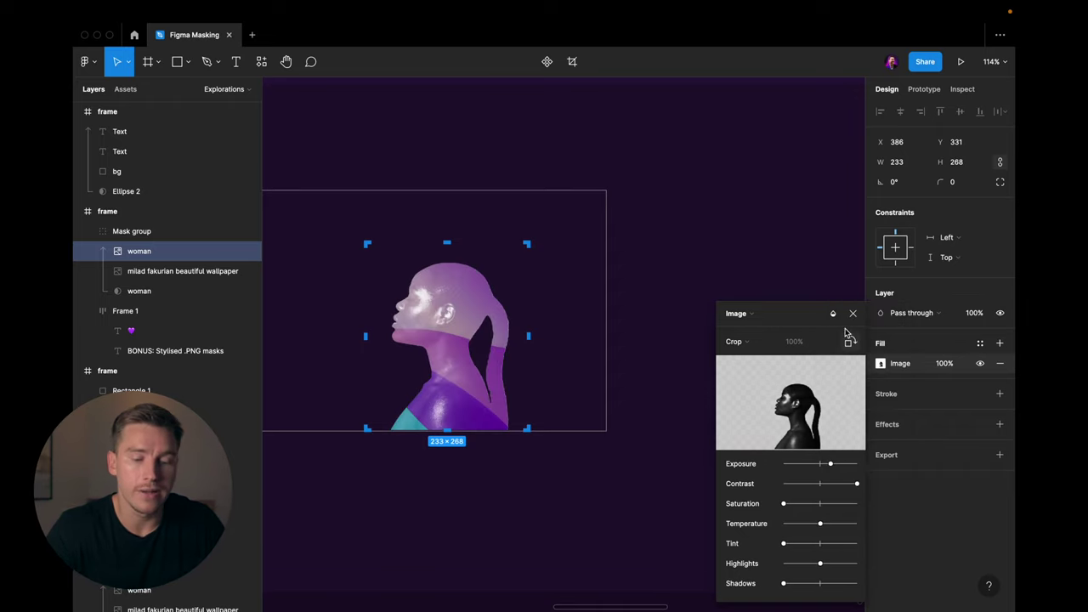
pyautogui.click(843, 318)
pyautogui.click(856, 384)
pyautogui.click(841, 317)
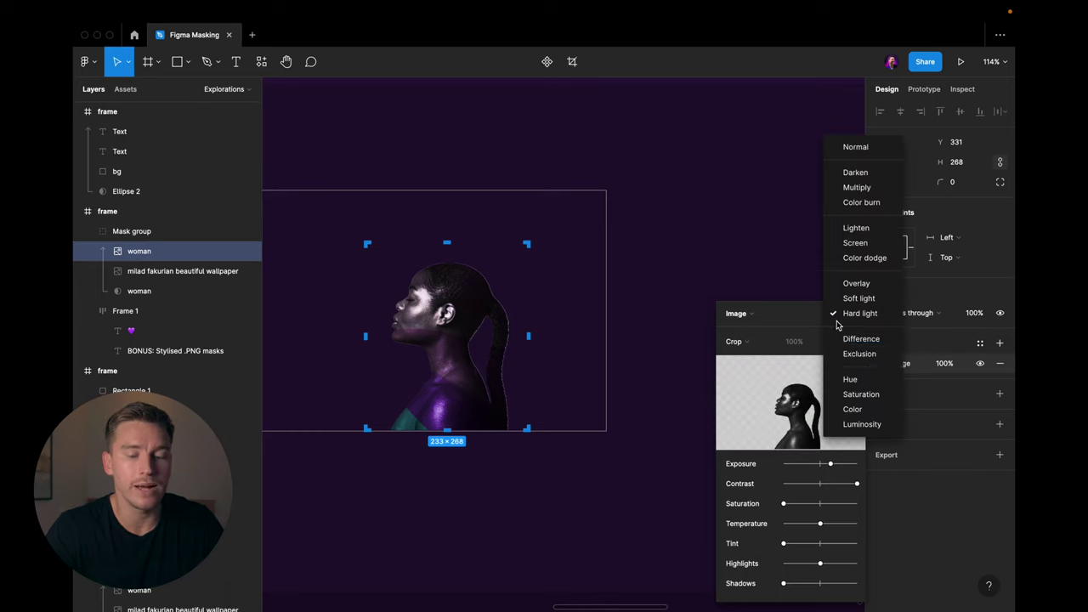
pyautogui.click(850, 301)
pyautogui.click(835, 312)
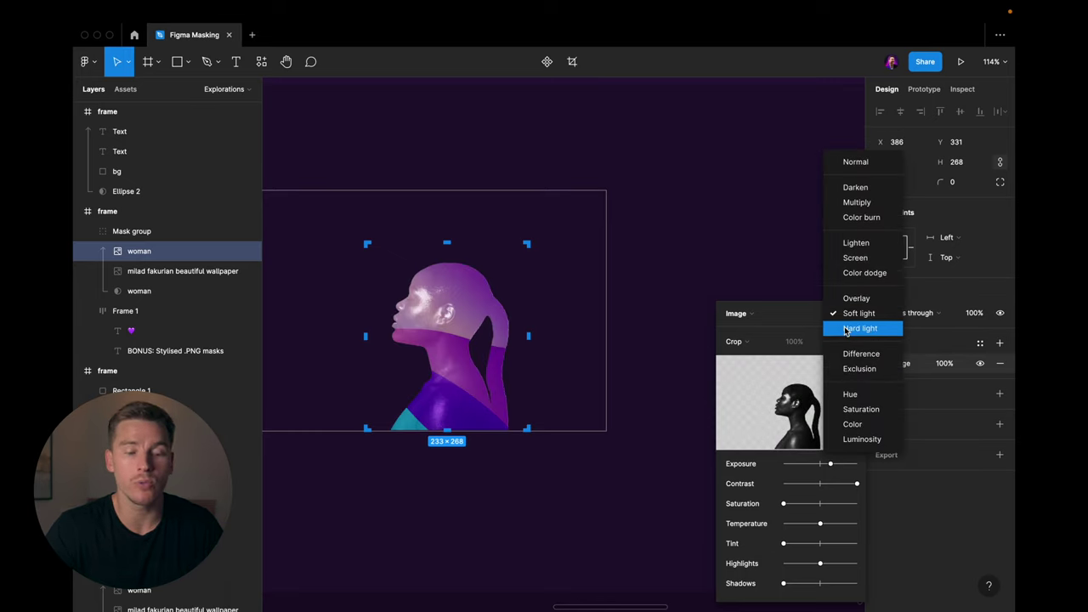
pyautogui.click(846, 329)
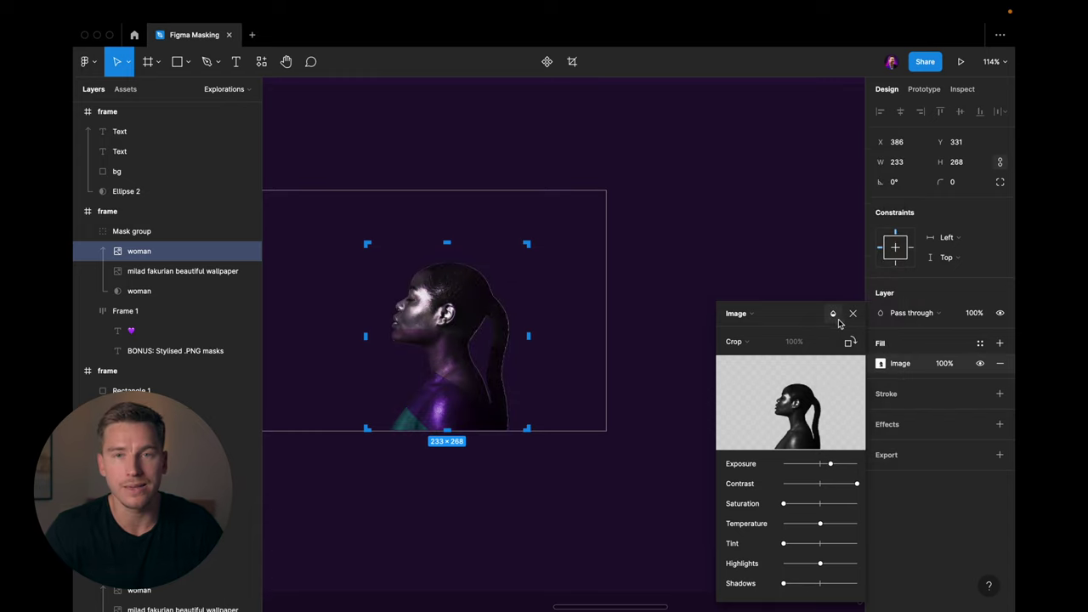